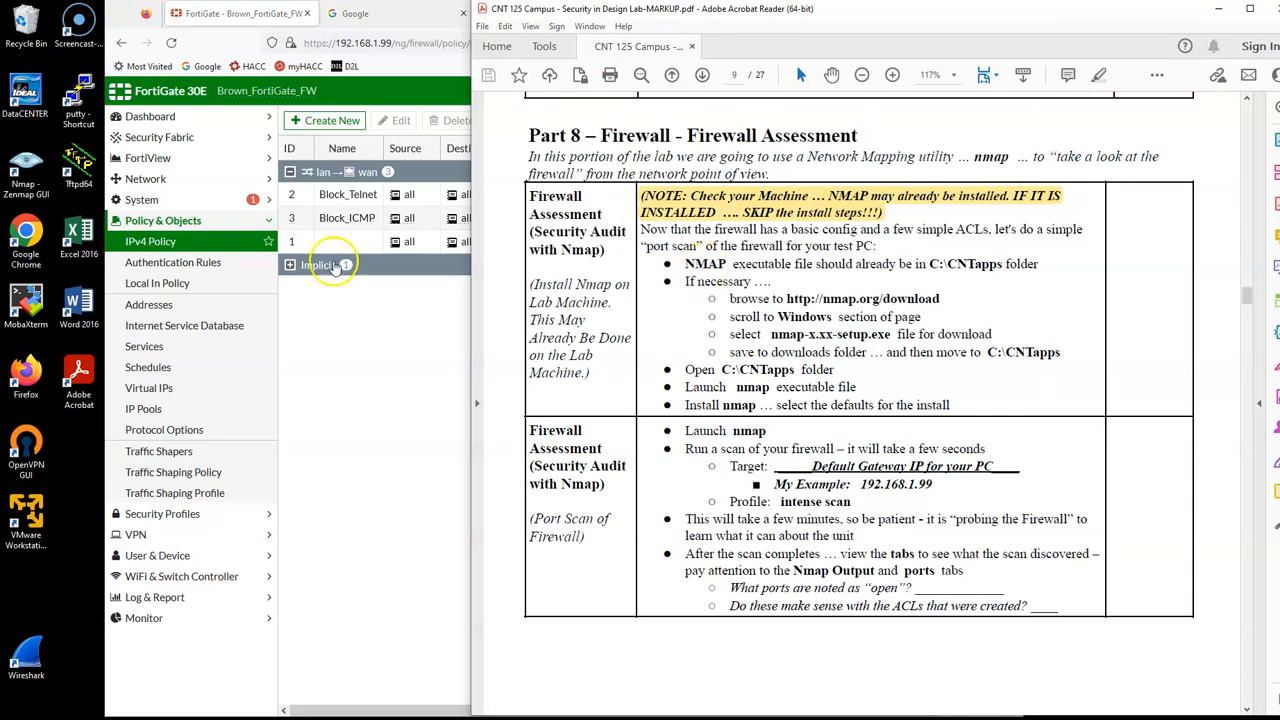
Step: Review the FortiGate IPv4 policies and the Nmap port scan instructions in the lab PDF
left_click(360, 354)
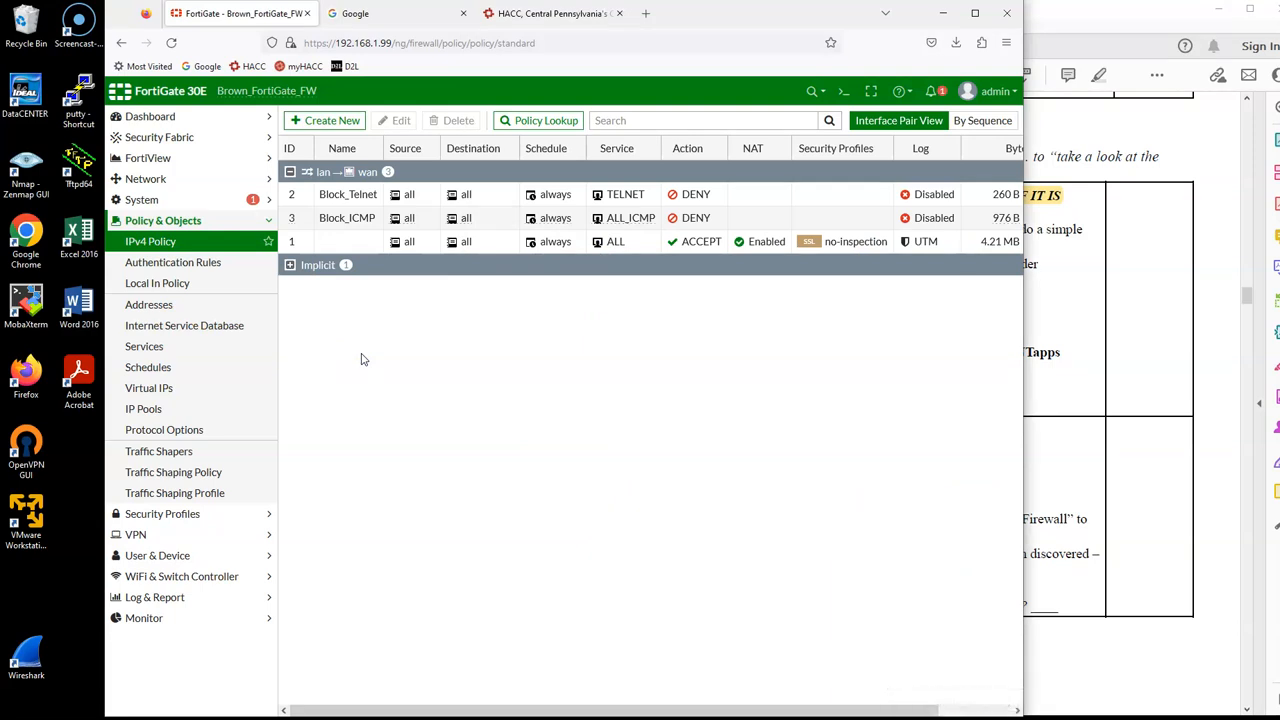
left_click(1130, 337)
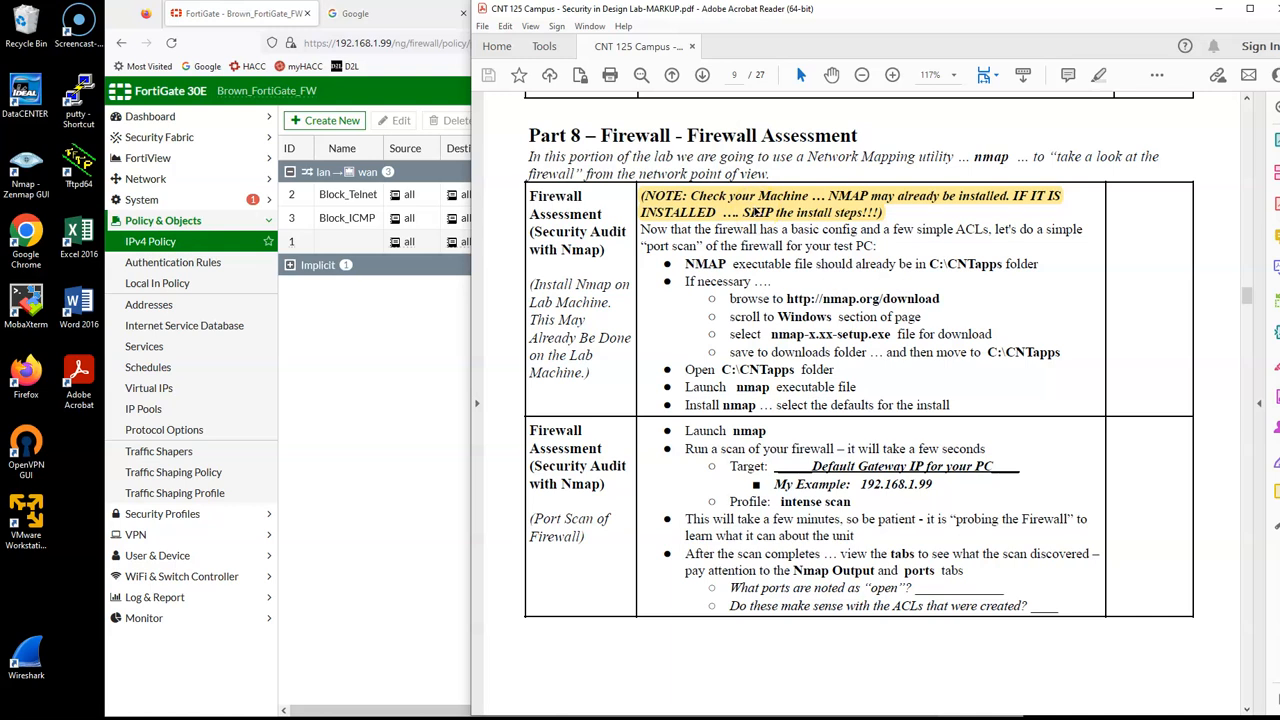
scroll(815, 282, "down", 3)
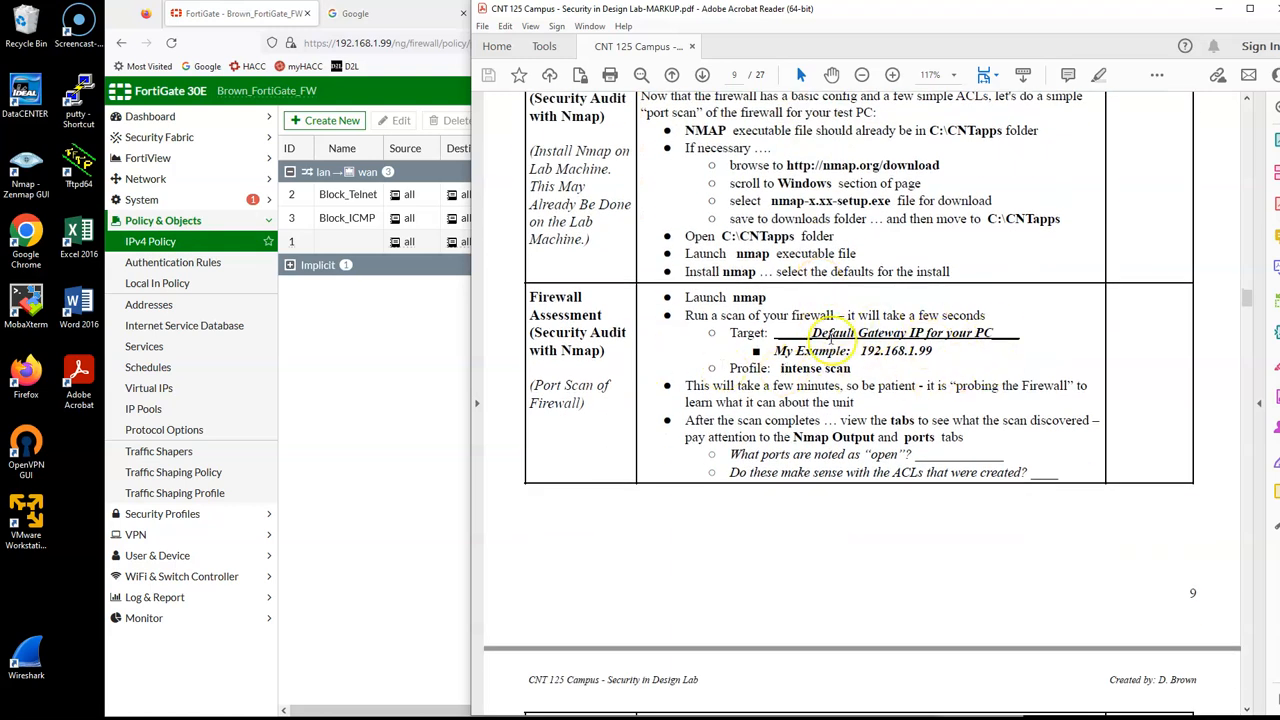
Step: Open Command Prompt, run ipconfig, and highlight the default gateway of the Ethernet 3 adapter
left_click(197, 718)
type("ipco")
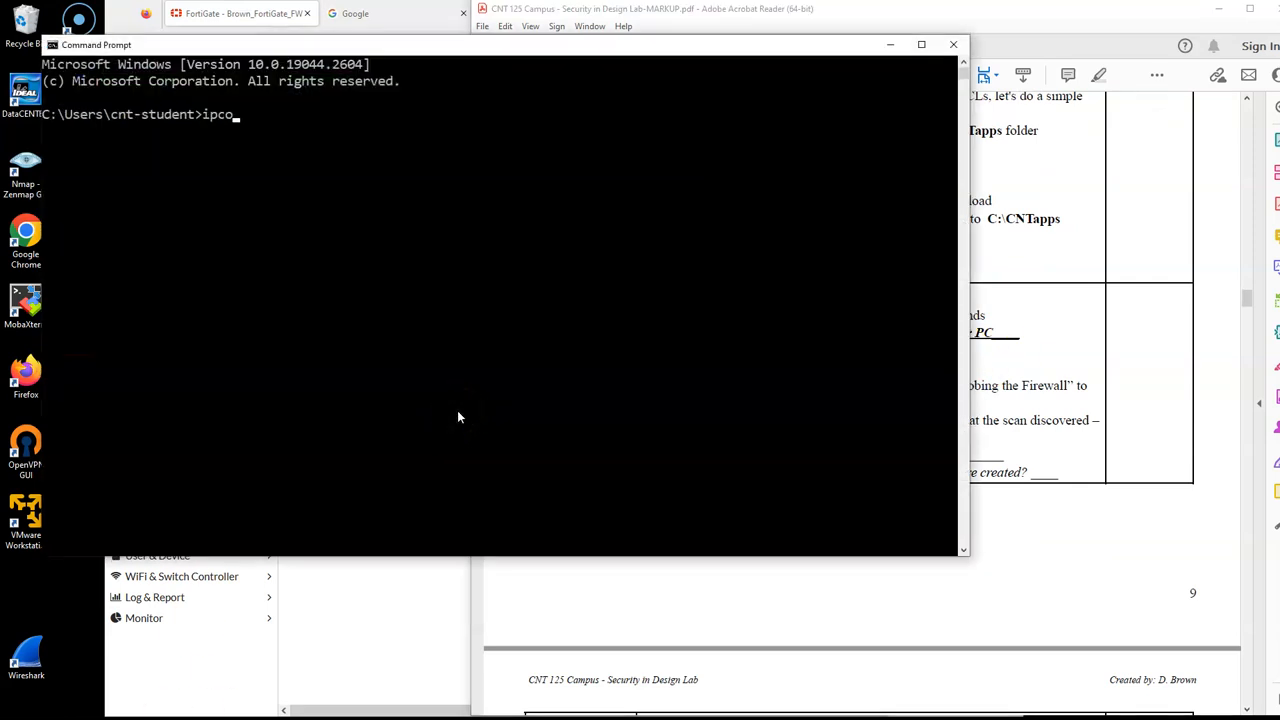
type("nfig")
key("Return")
scroll(337, 309, "up", 4)
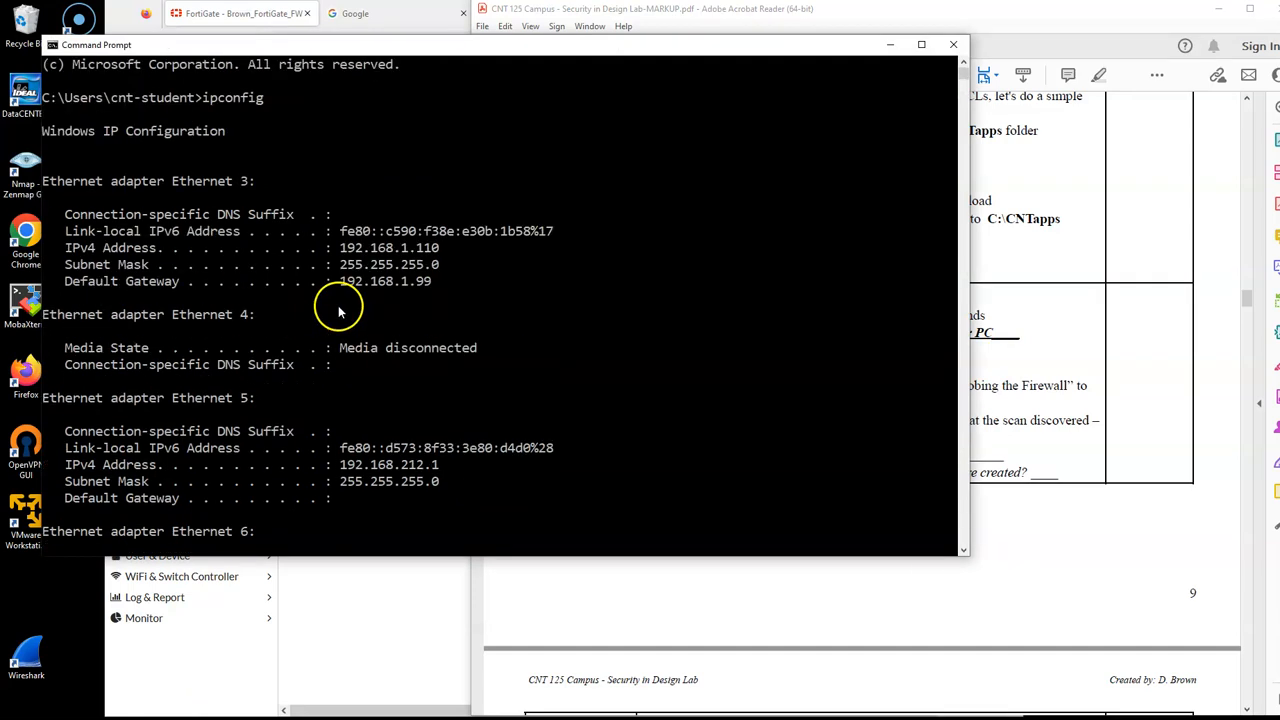
left_click_drag(432, 281, 68, 292)
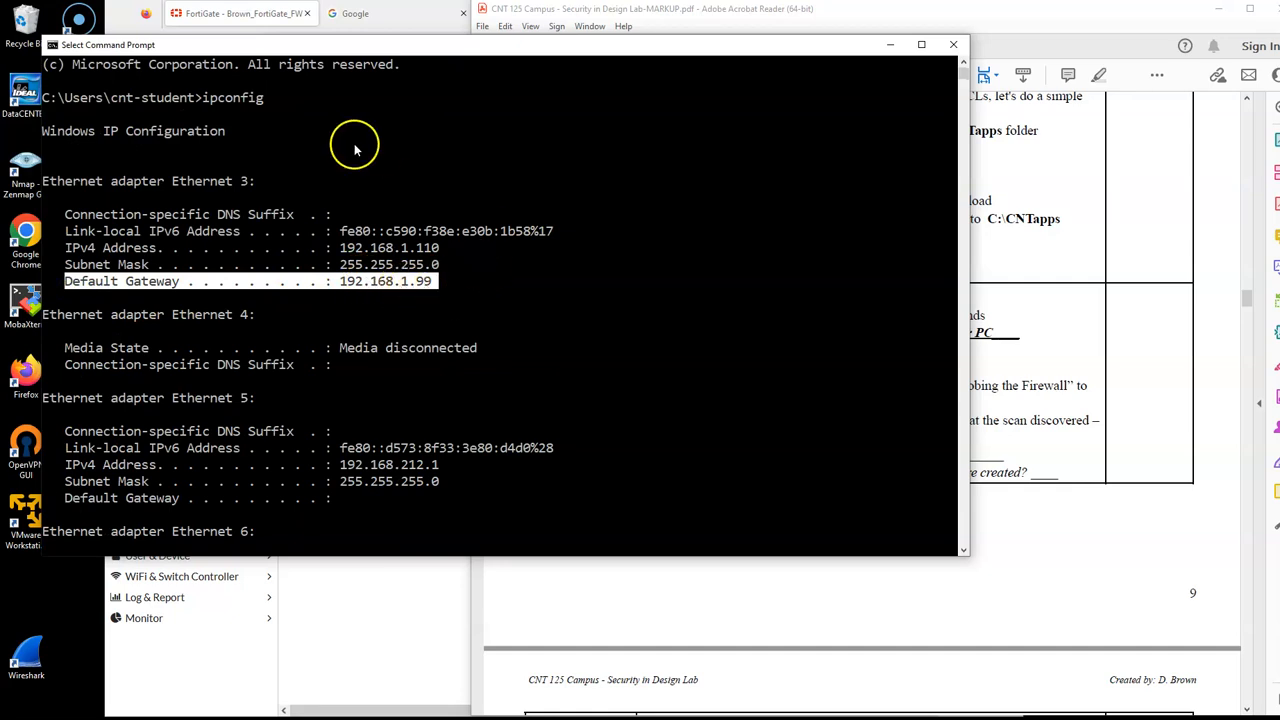
left_click_drag(336, 45, 420, 66)
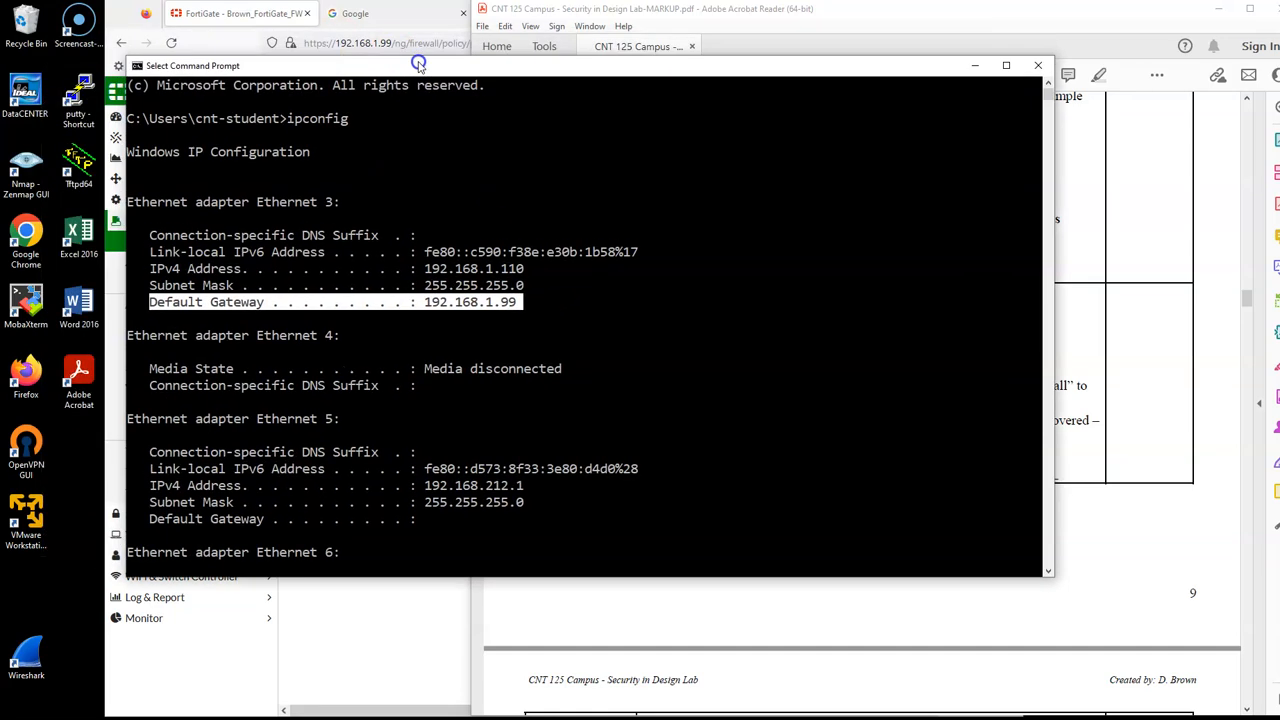
Step: Launch Zenmap and start an Intense scan of the firewall at 192.168.1.99
left_click(24, 178)
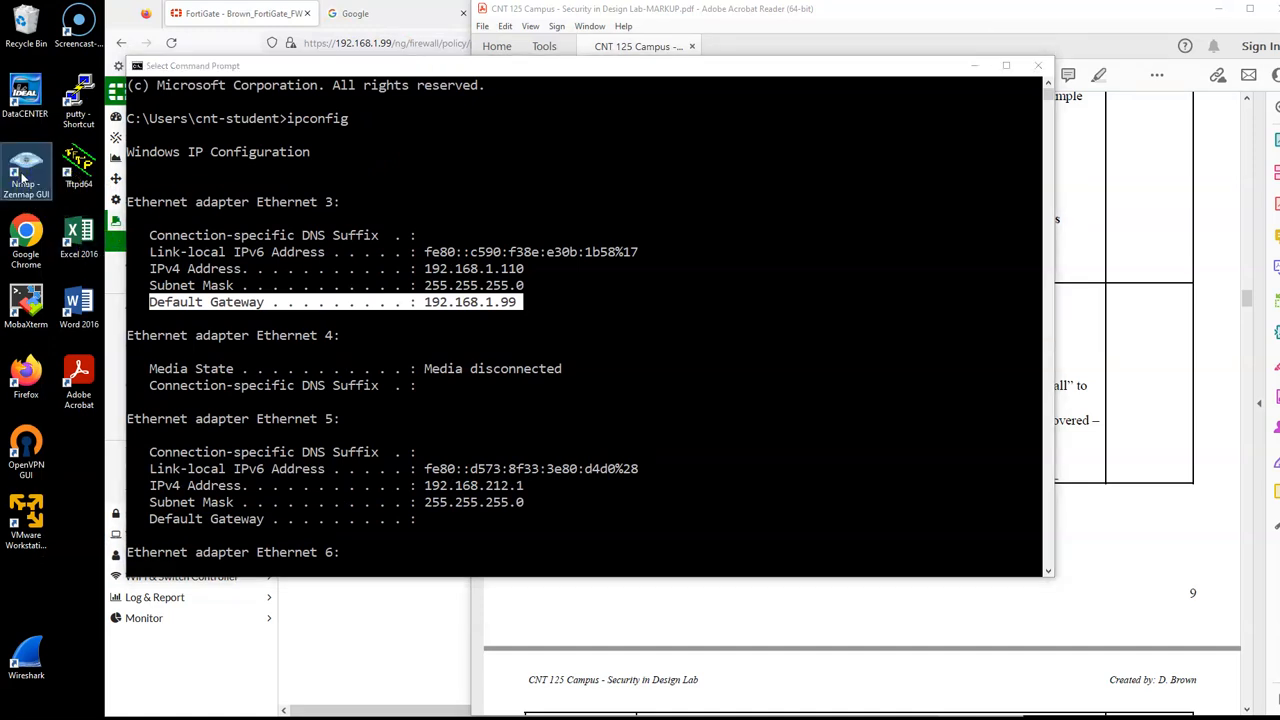
double_click(24, 178)
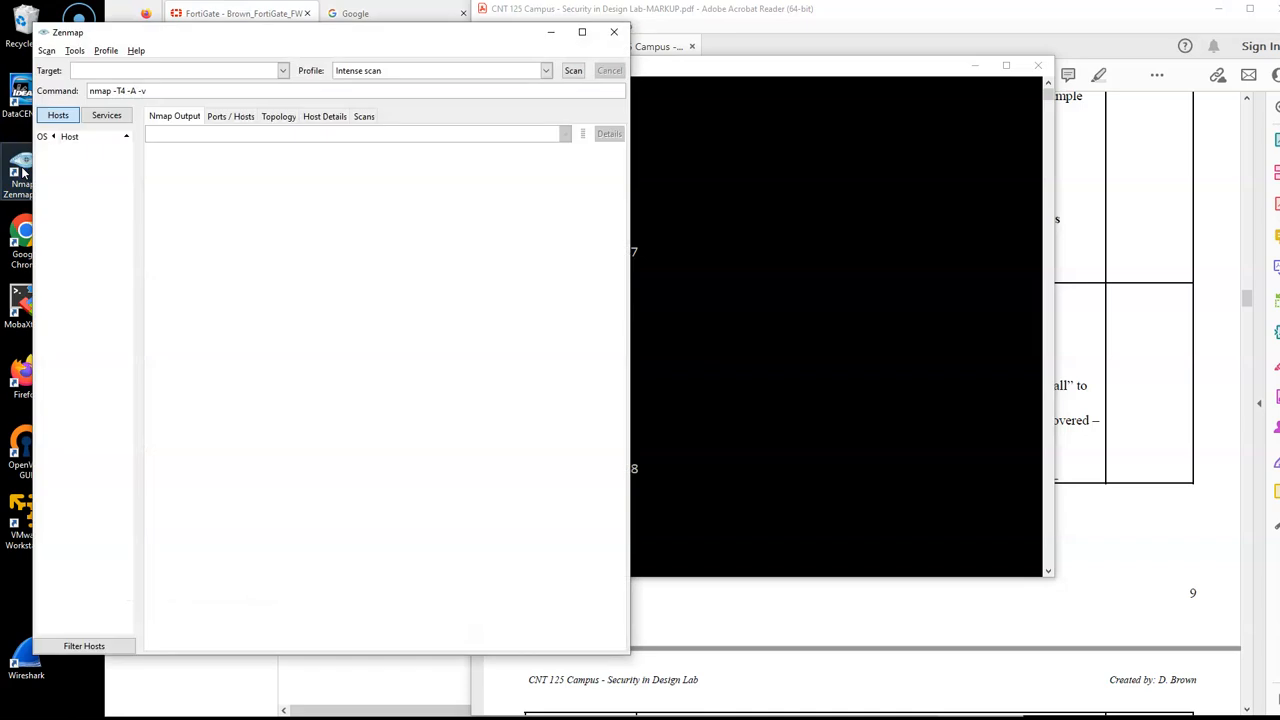
left_click_drag(213, 33, 240, 36)
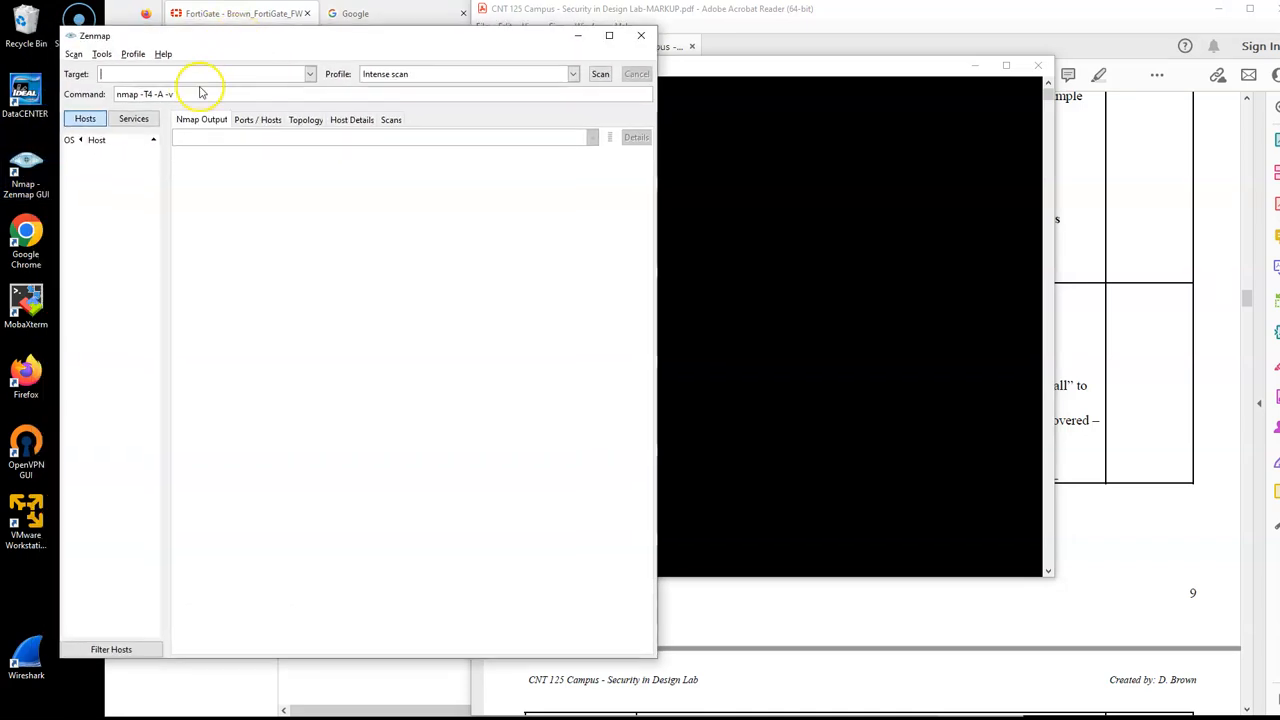
type("192.168.1.99")
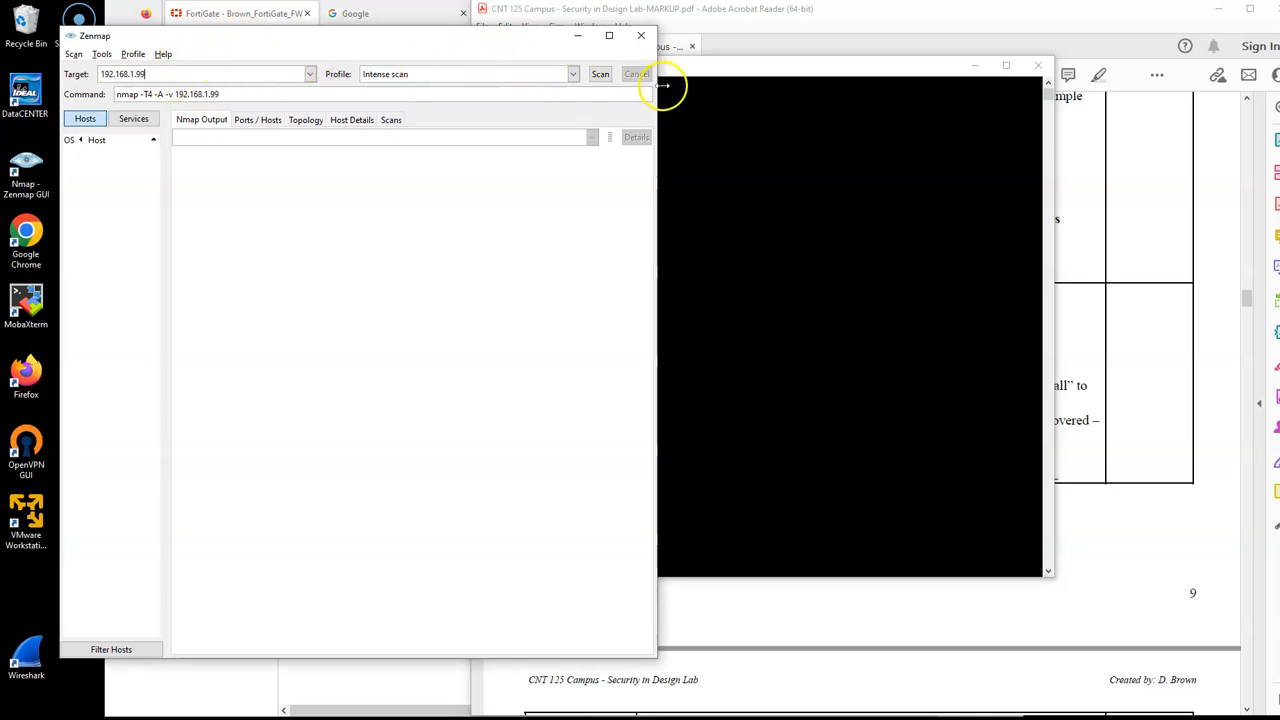
left_click(600, 75)
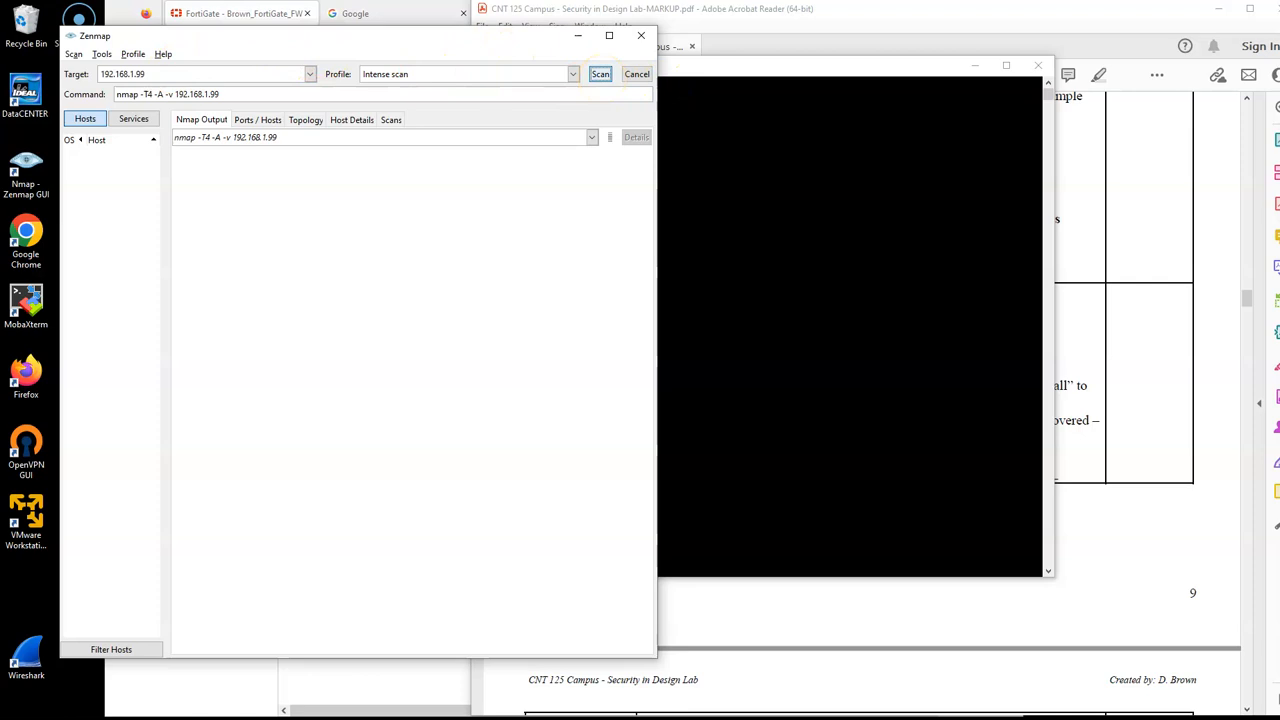
Step: Minimize the Command Prompt and keep the Zenmap scan output in view beside the lab PDF
left_click_drag(463, 42, 427, 64)
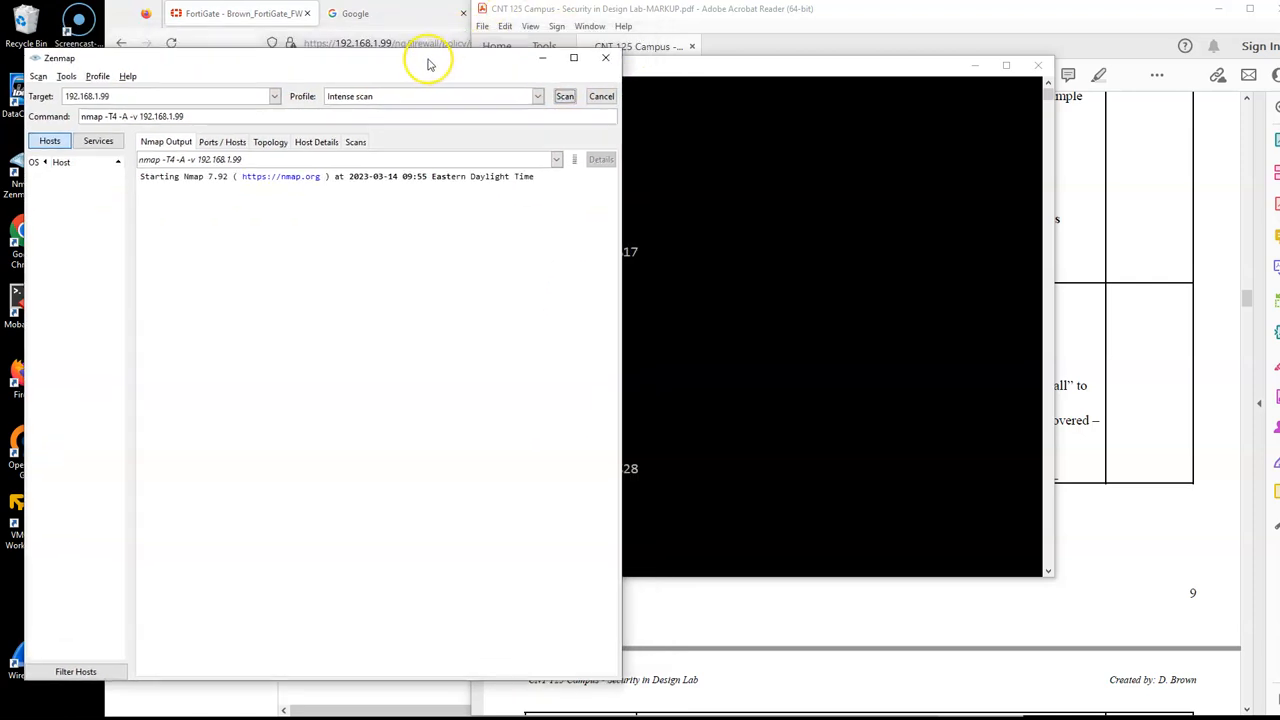
left_click(809, 273)
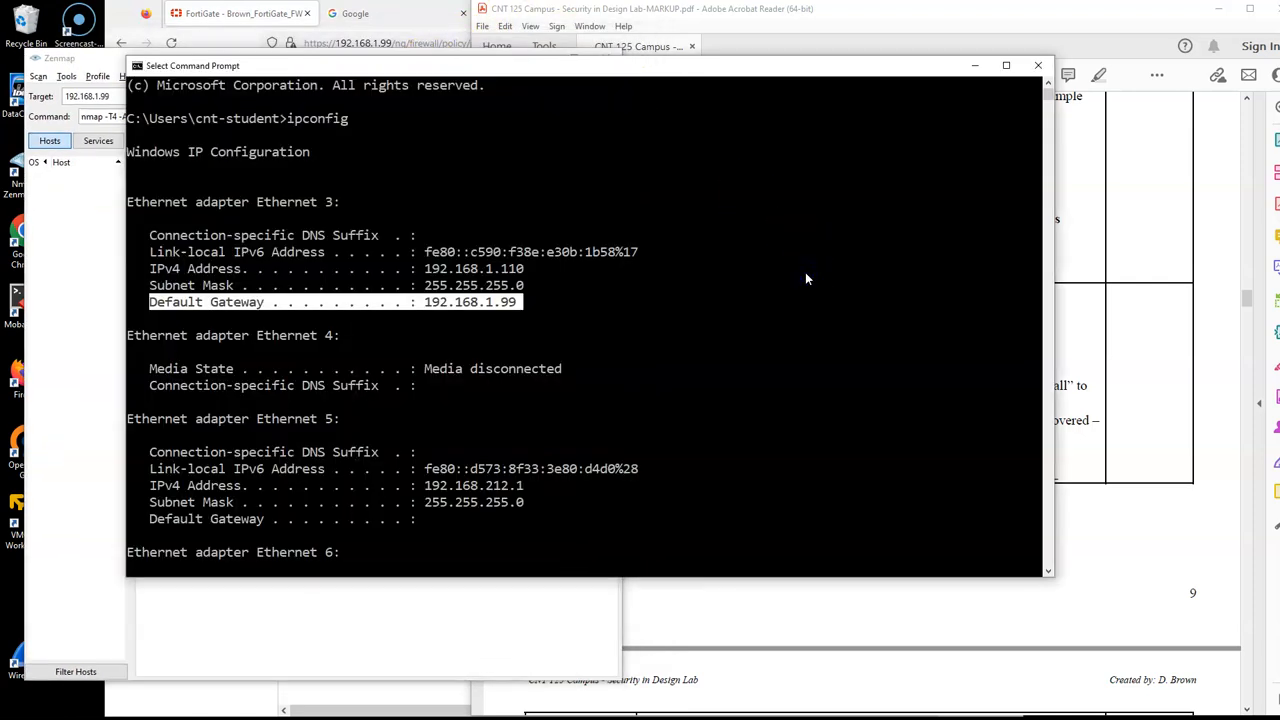
left_click_drag(686, 67, 860, 84)
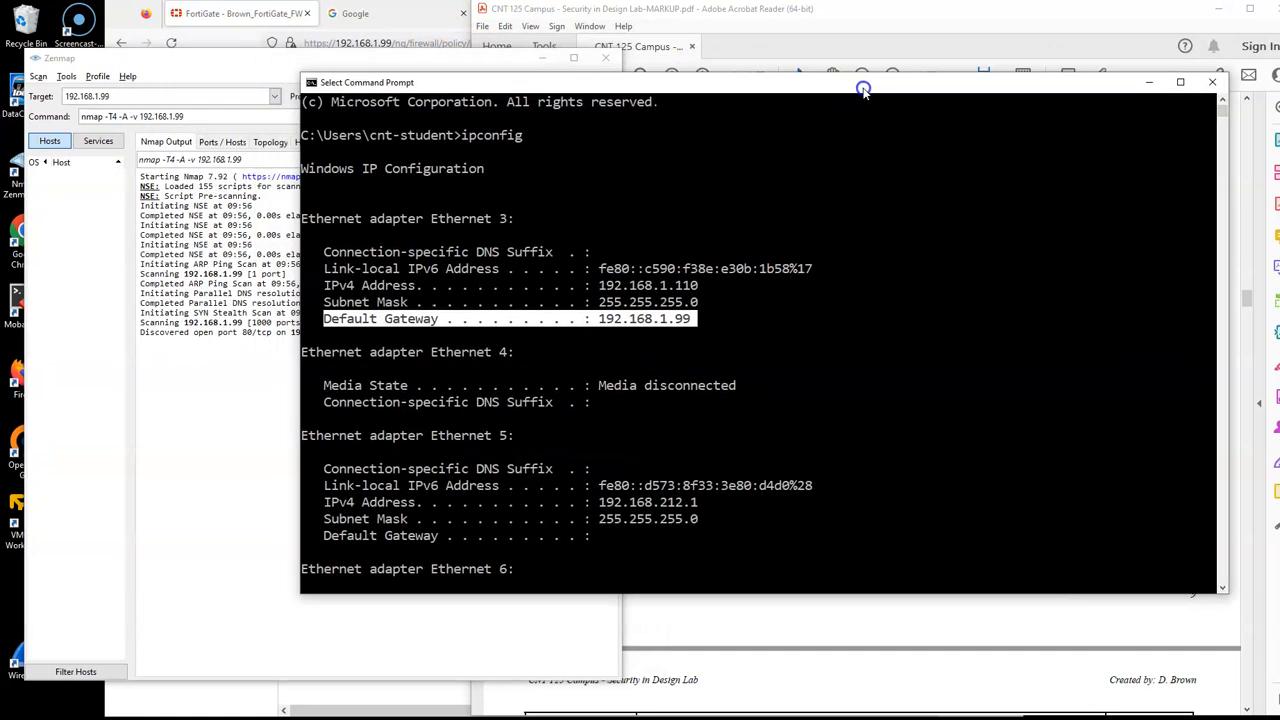
left_click(1149, 82)
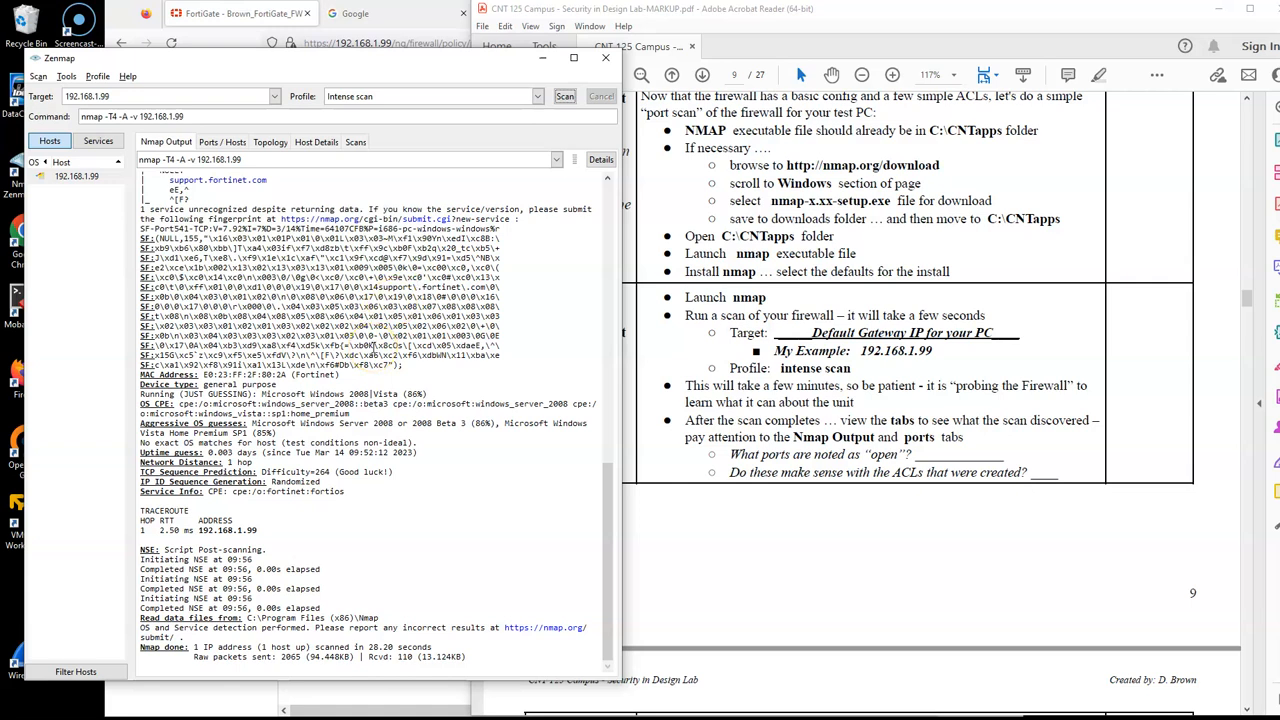
Step: Check the firewall's IPv4 policies and look through the full Nmap output of the finished scan
left_click(232, 13)
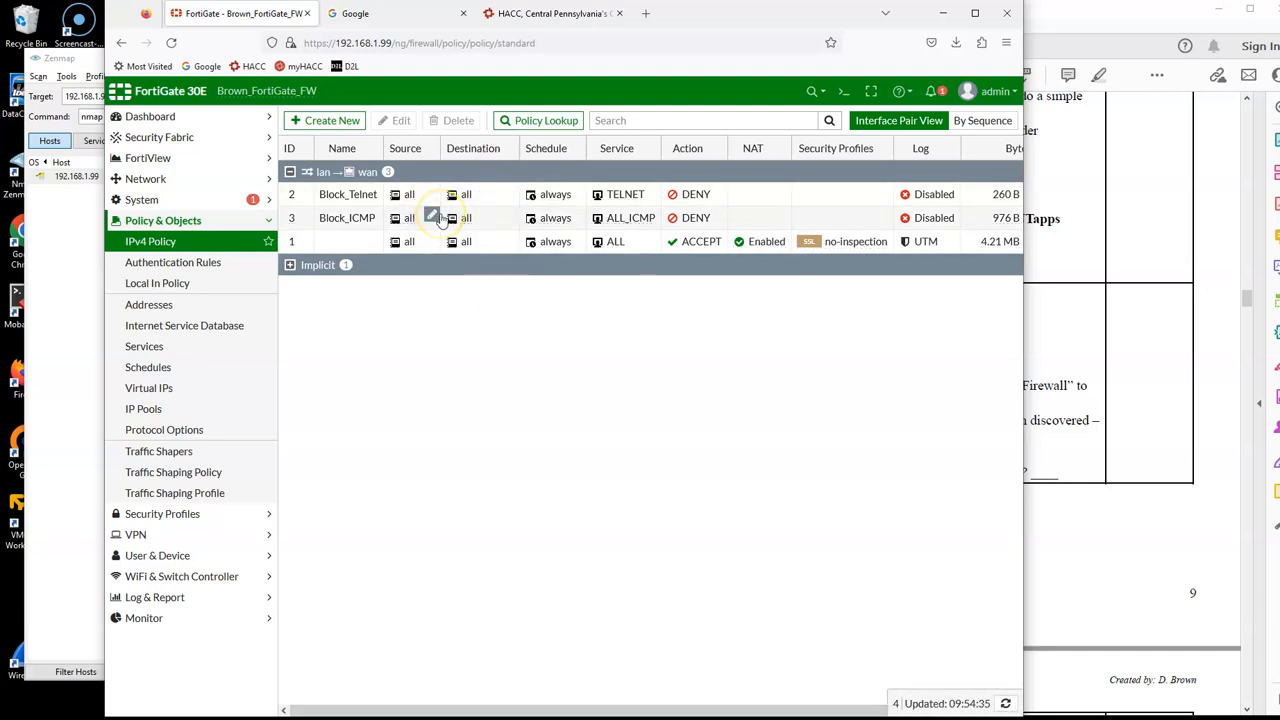
left_click(56, 295)
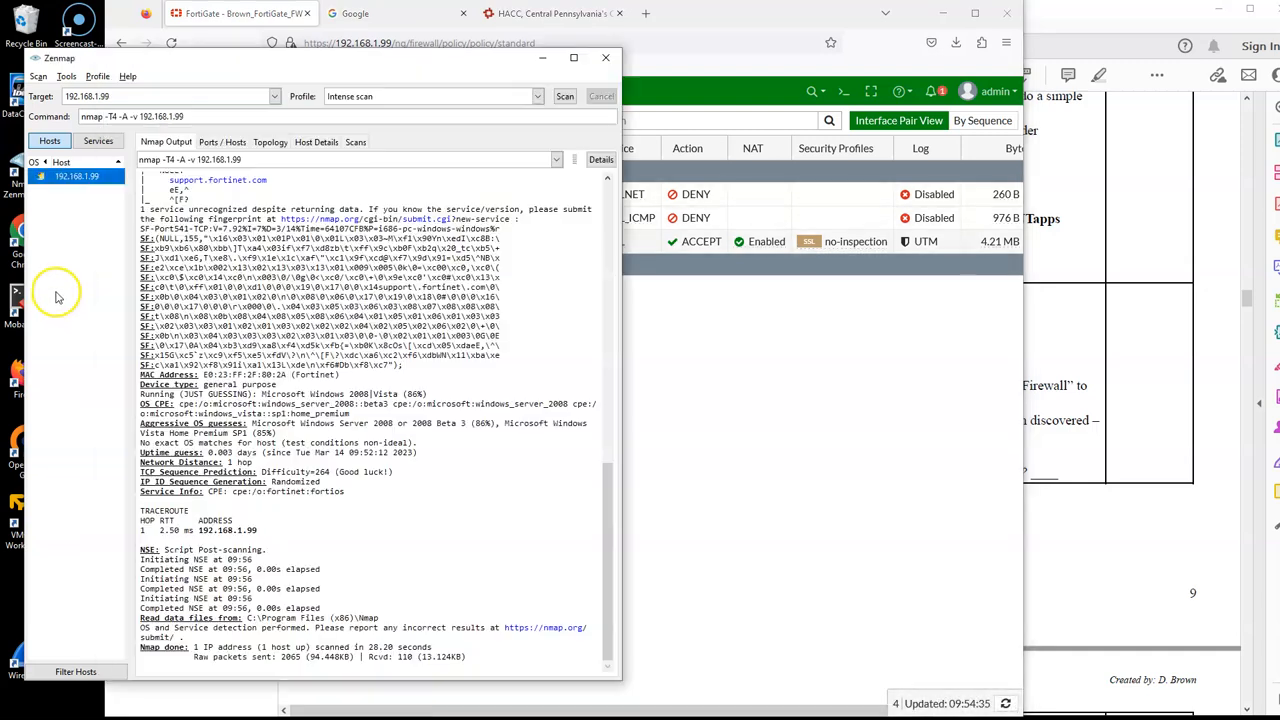
scroll(318, 362, "up", 7)
scroll(318, 362, "up", 12)
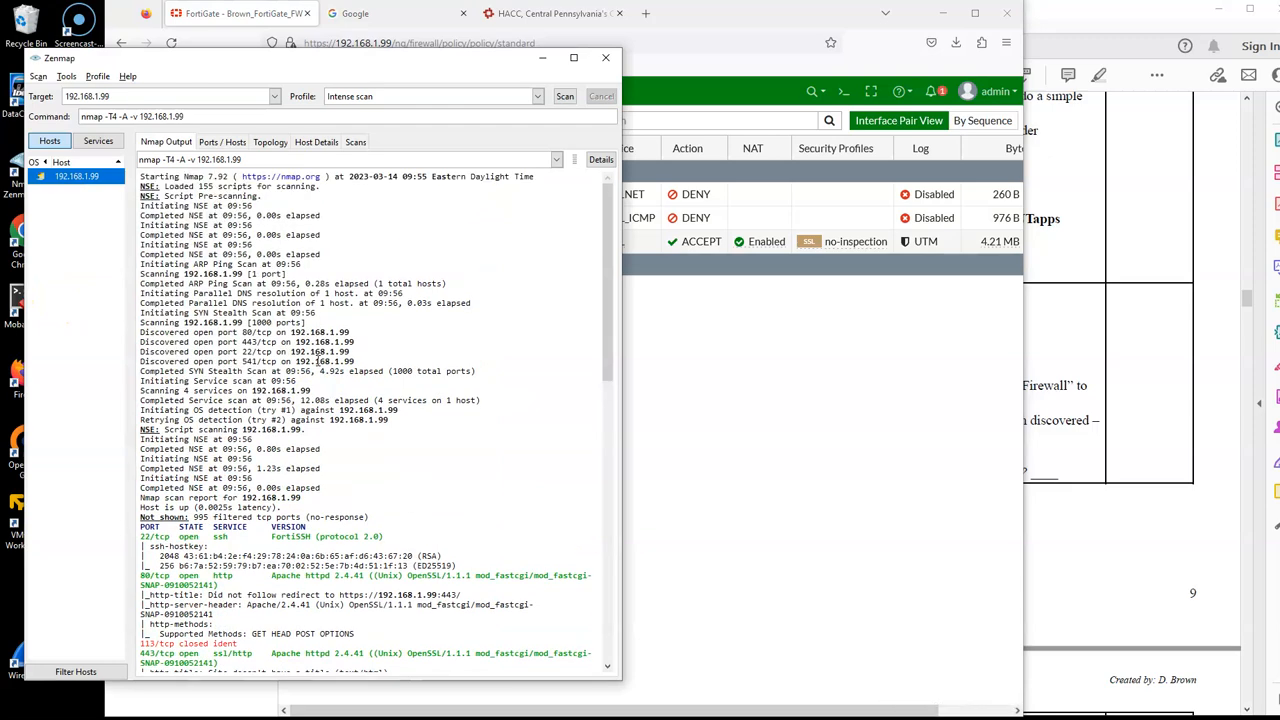
scroll(318, 362, "down", 20)
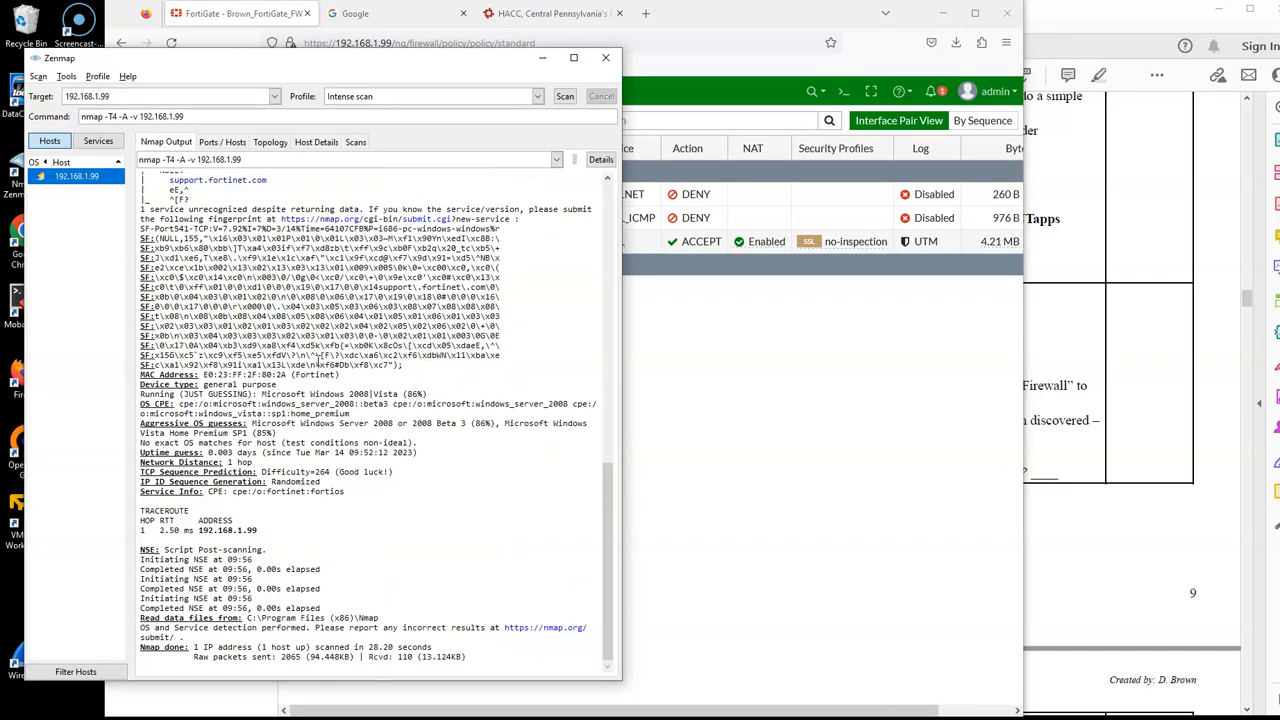
scroll(317, 362, "up", 20)
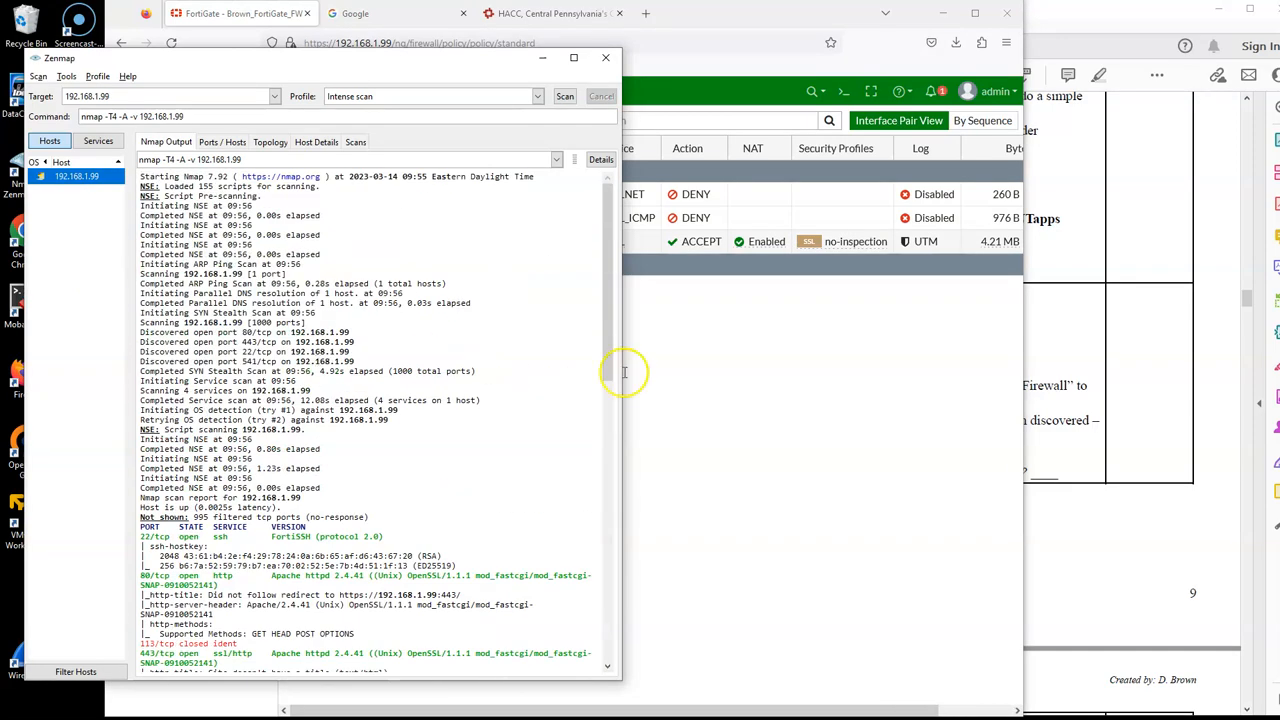
Step: Read the lab PDF's questions about open ports and compare the scan's port list with the FortiGate IPv4 policies
left_click(1073, 366)
scroll(955, 266, "down", 1)
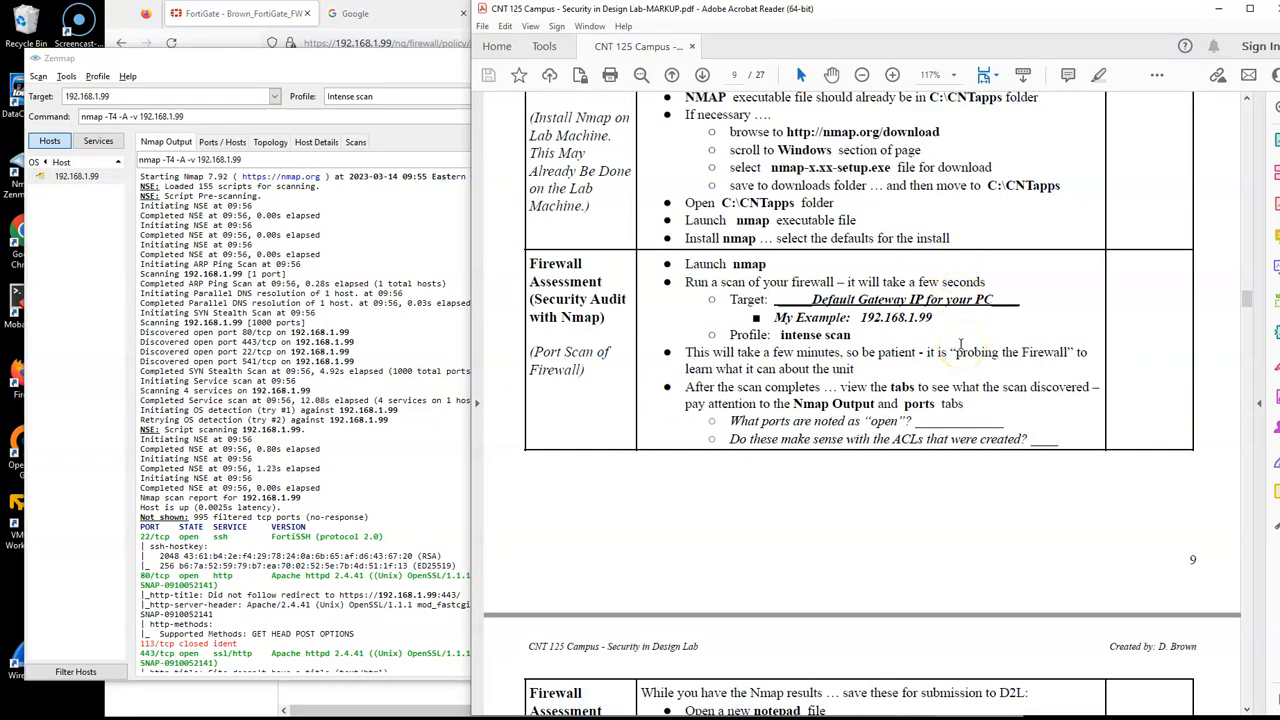
scroll(960, 345, "down", 3)
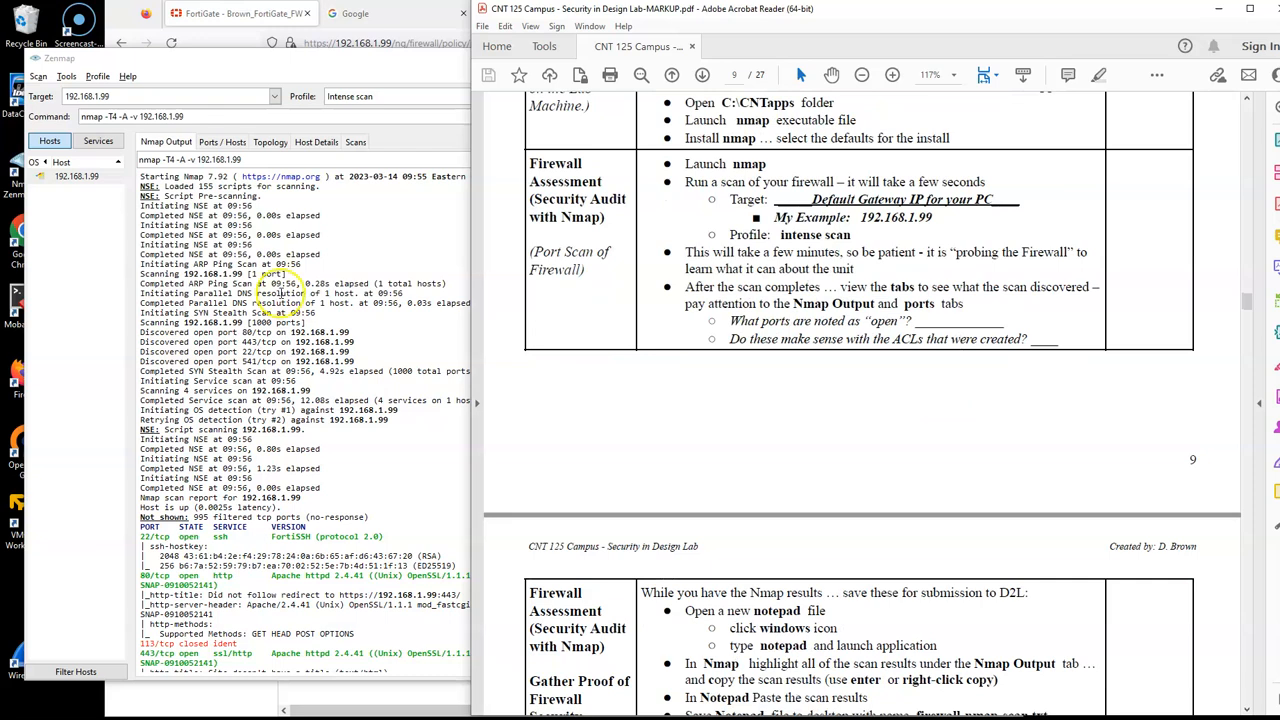
left_click(213, 145)
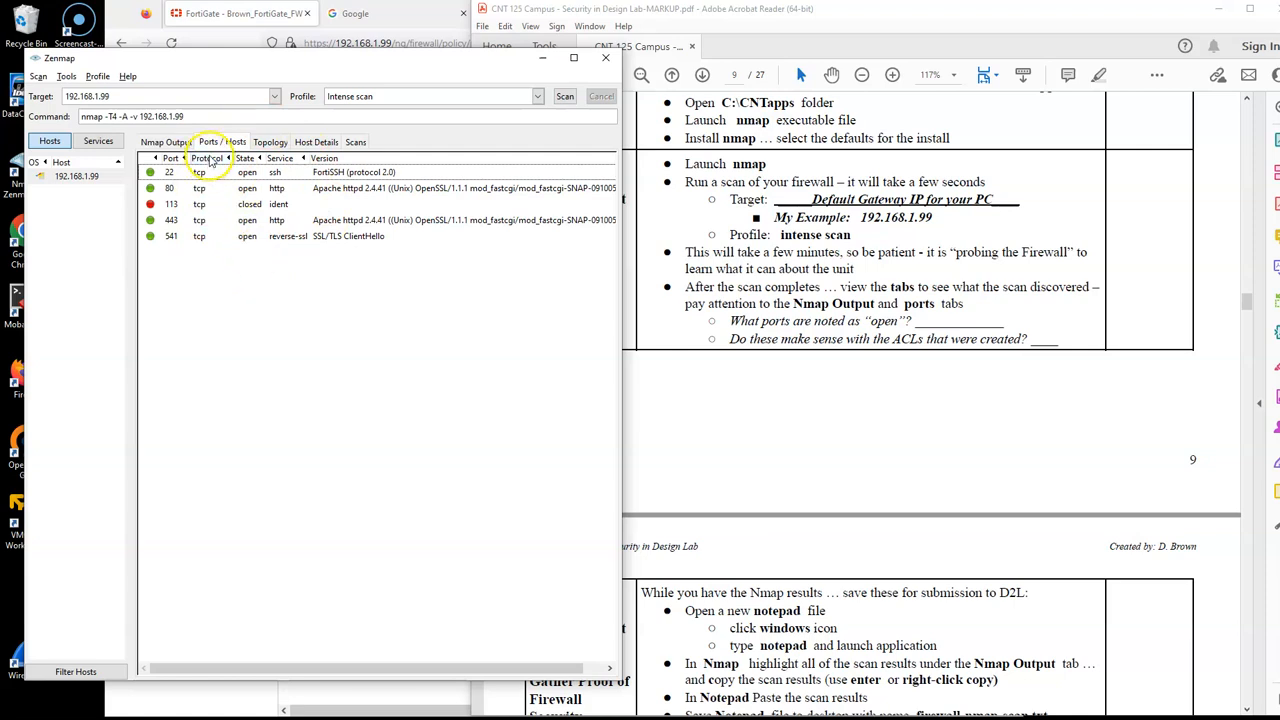
left_click(248, 24)
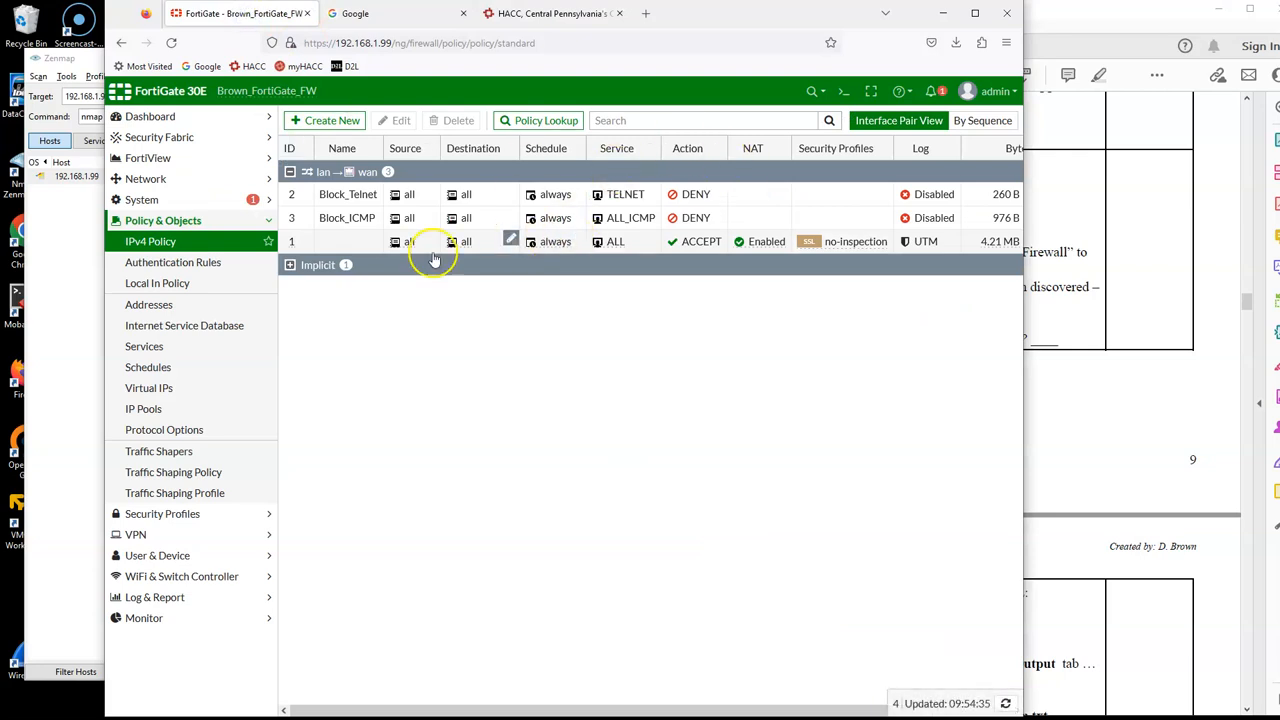
left_click(52, 327)
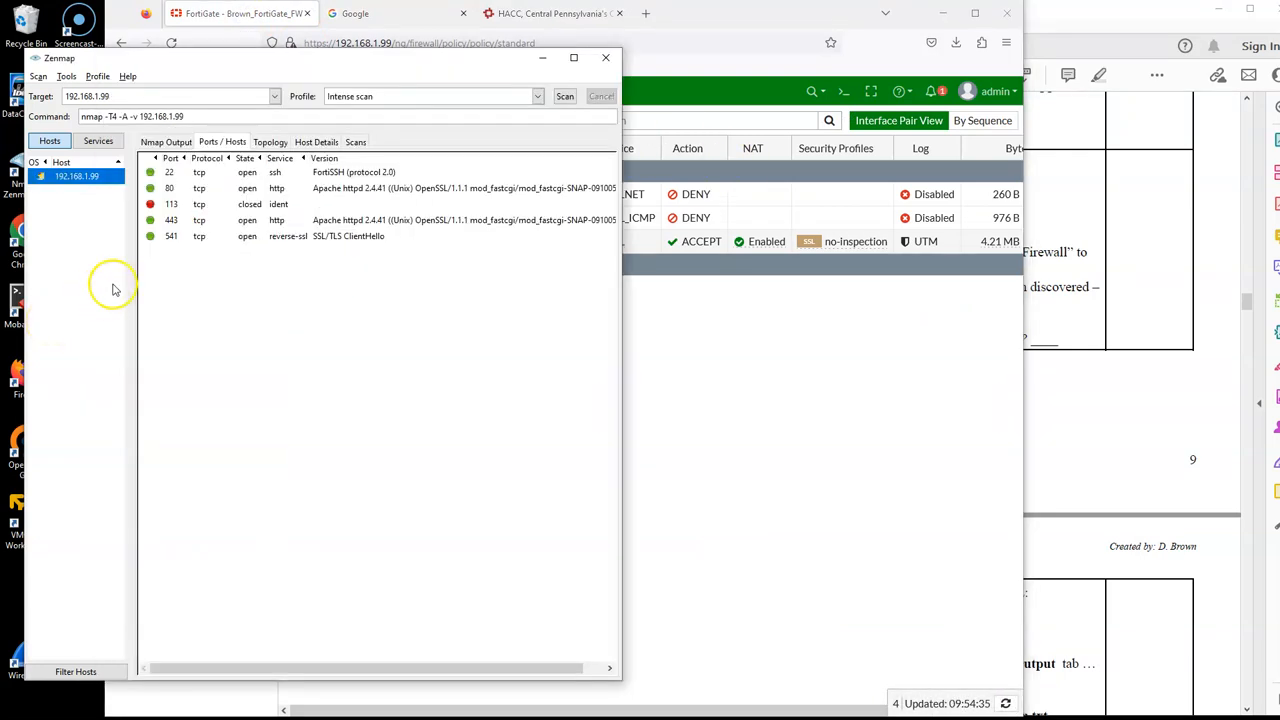
Step: View the scan's topology map, the host details for 192.168.1.99, and the list of scans
left_click(270, 143)
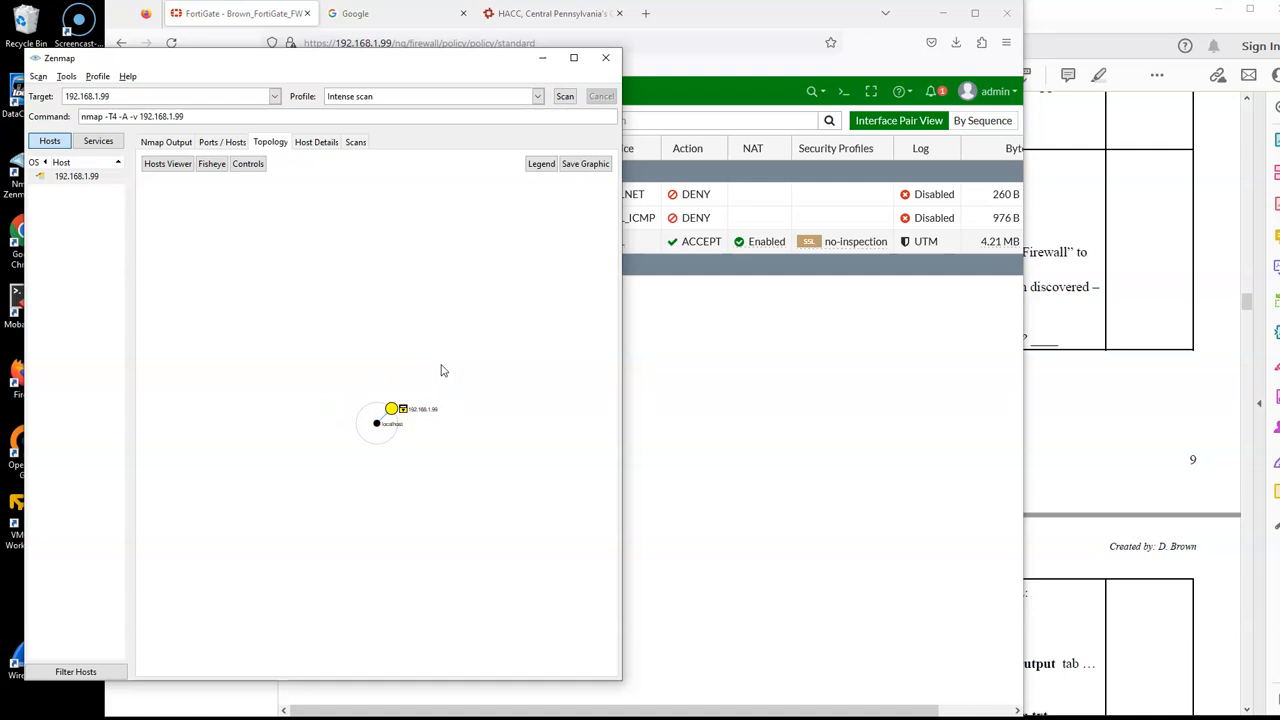
left_click(312, 144)
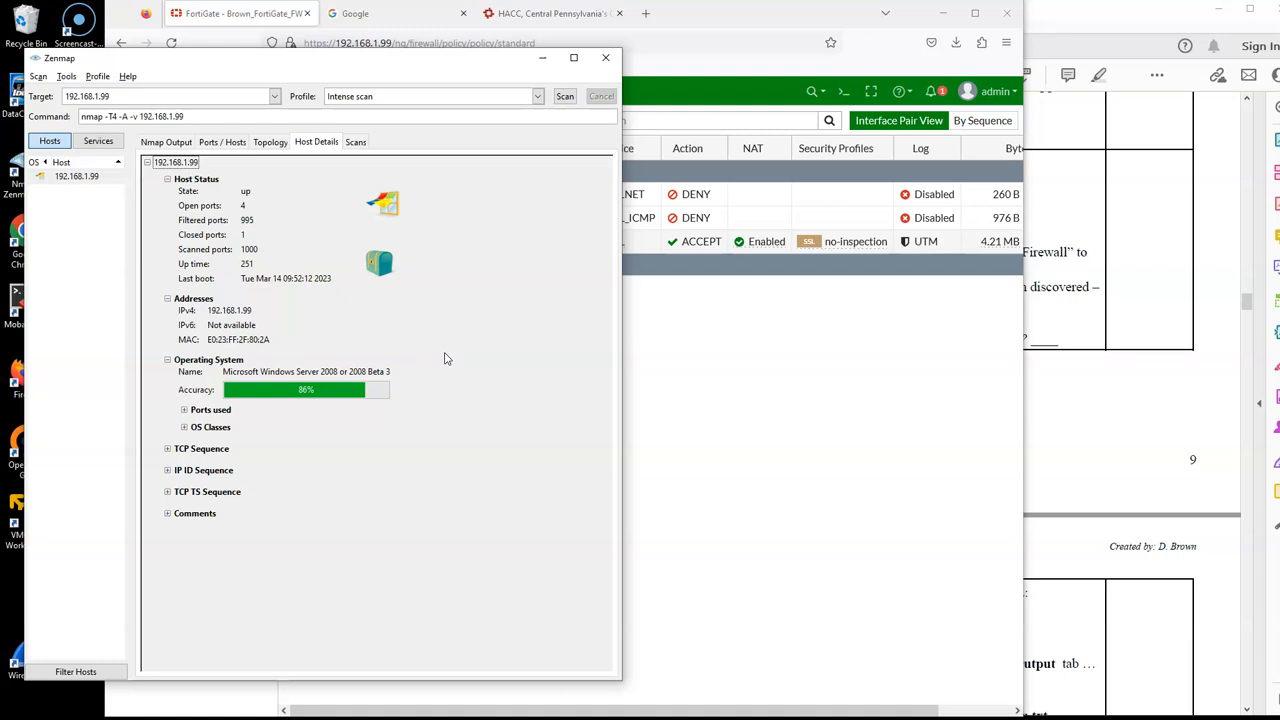
left_click(355, 141)
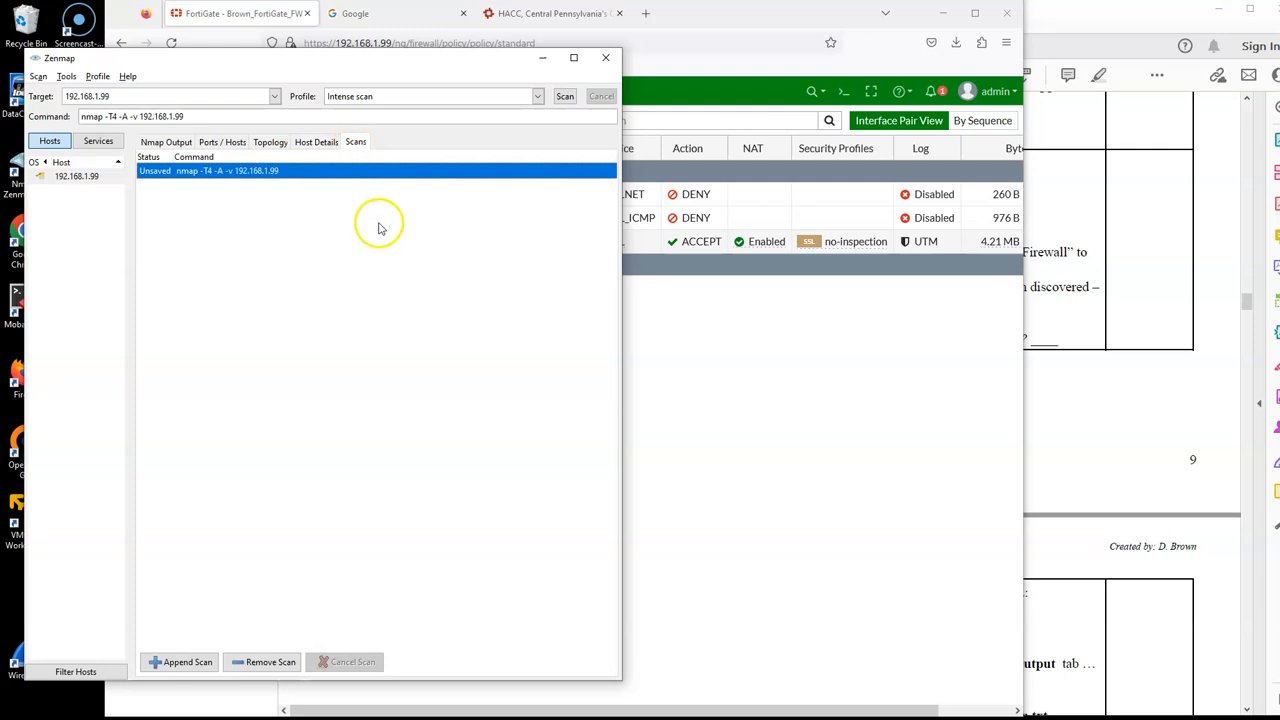
Step: Examine the port, service and OS details in the Nmap output, and switch back to the lab PDF
left_click(155, 141)
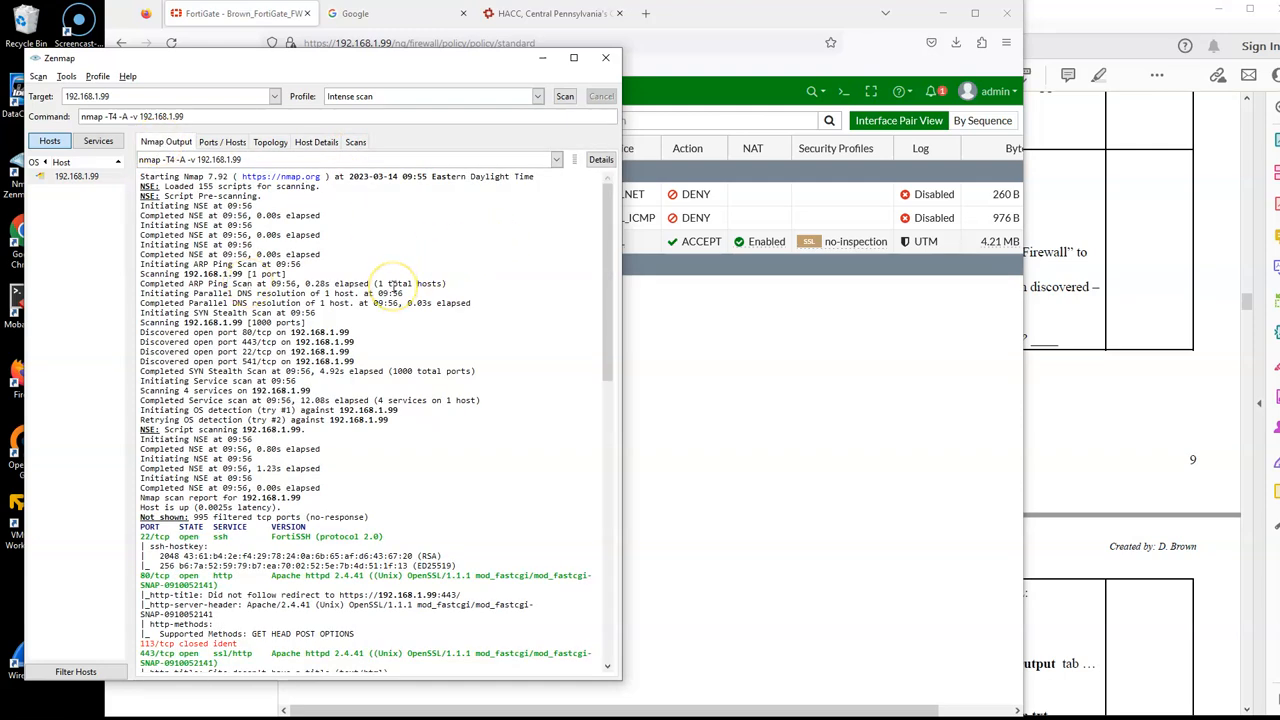
scroll(392, 287, "down", 7)
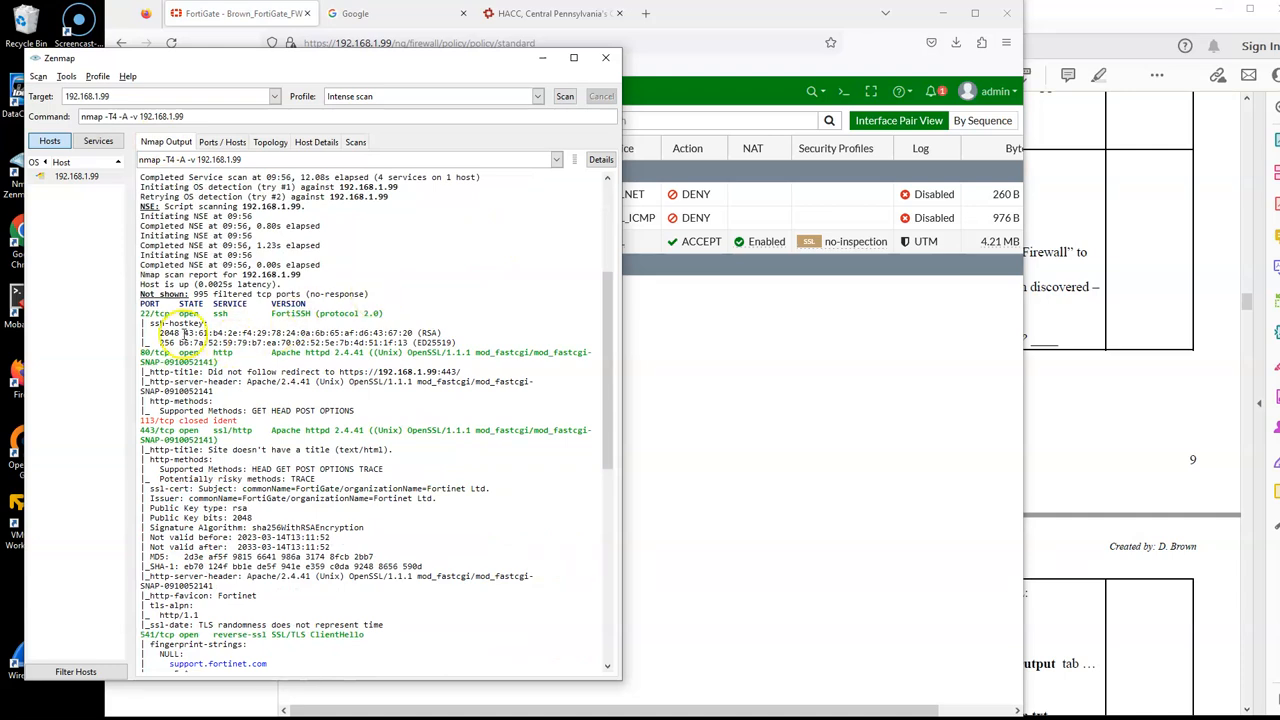
left_click_drag(141, 313, 425, 440)
left_click(350, 430)
scroll(230, 358, "down", 15)
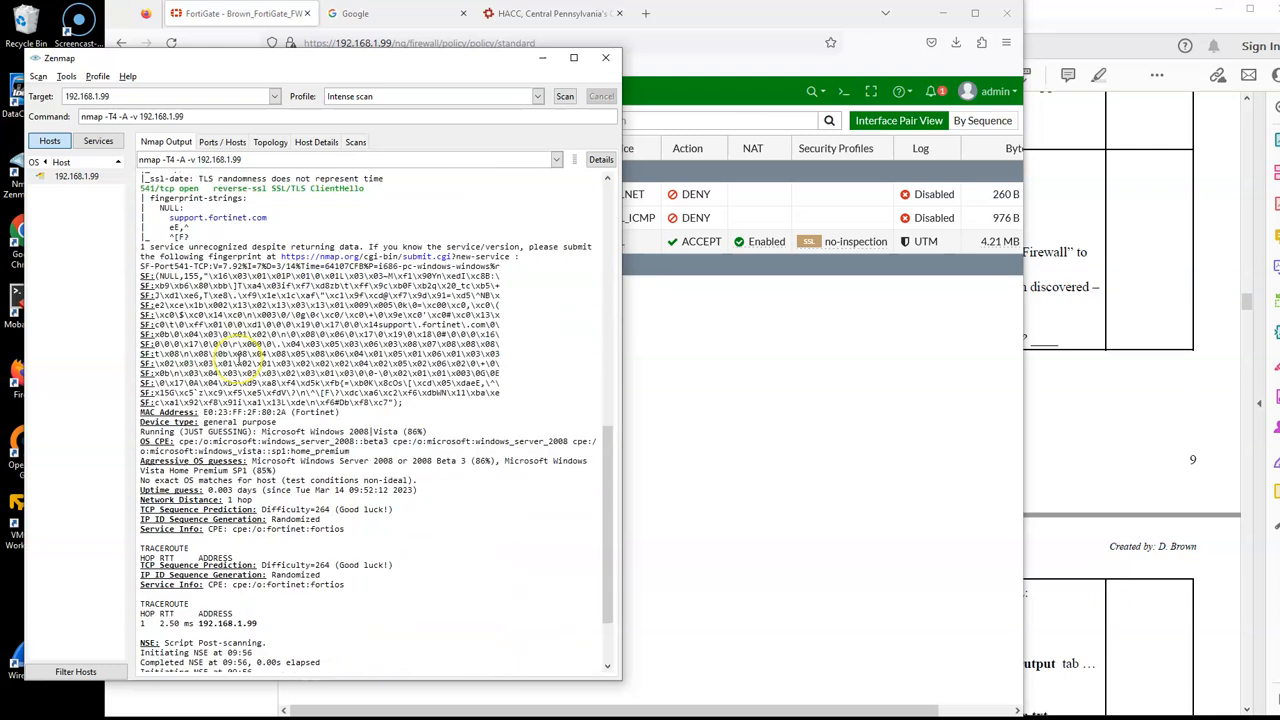
scroll(240, 360, "down", 3)
scroll(238, 357, "up", 20)
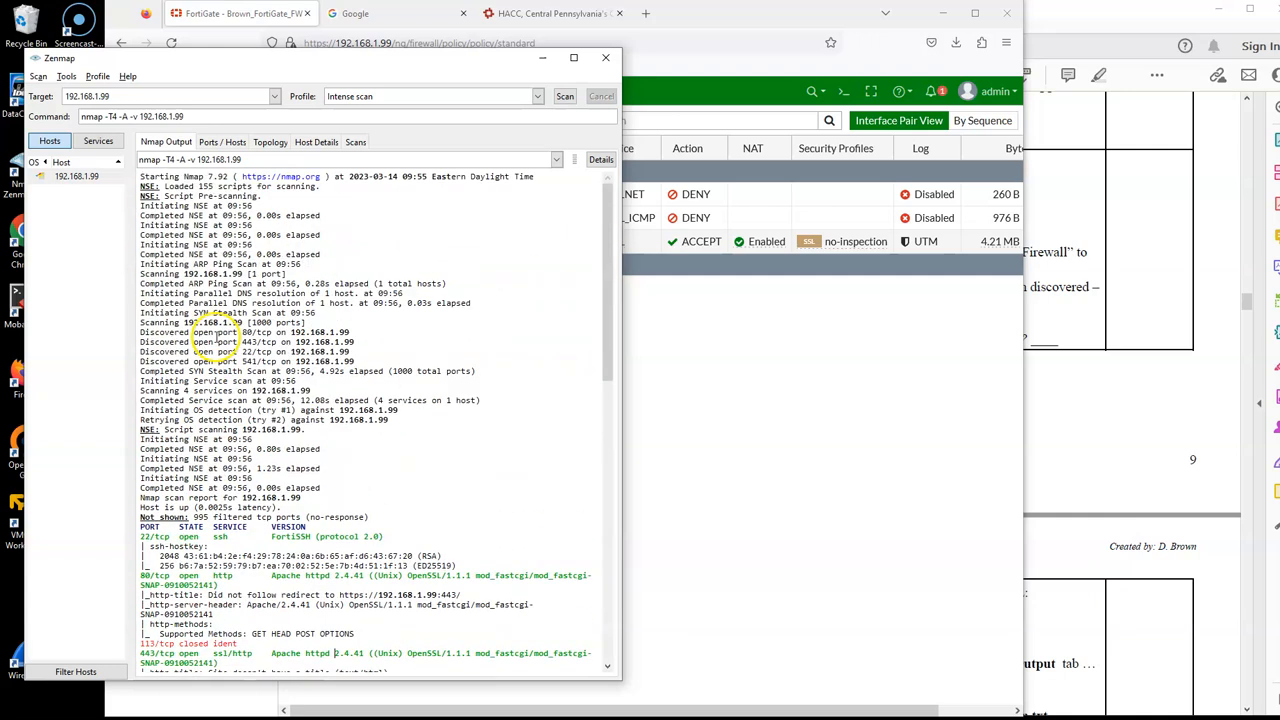
left_click_drag(323, 58, 342, 62)
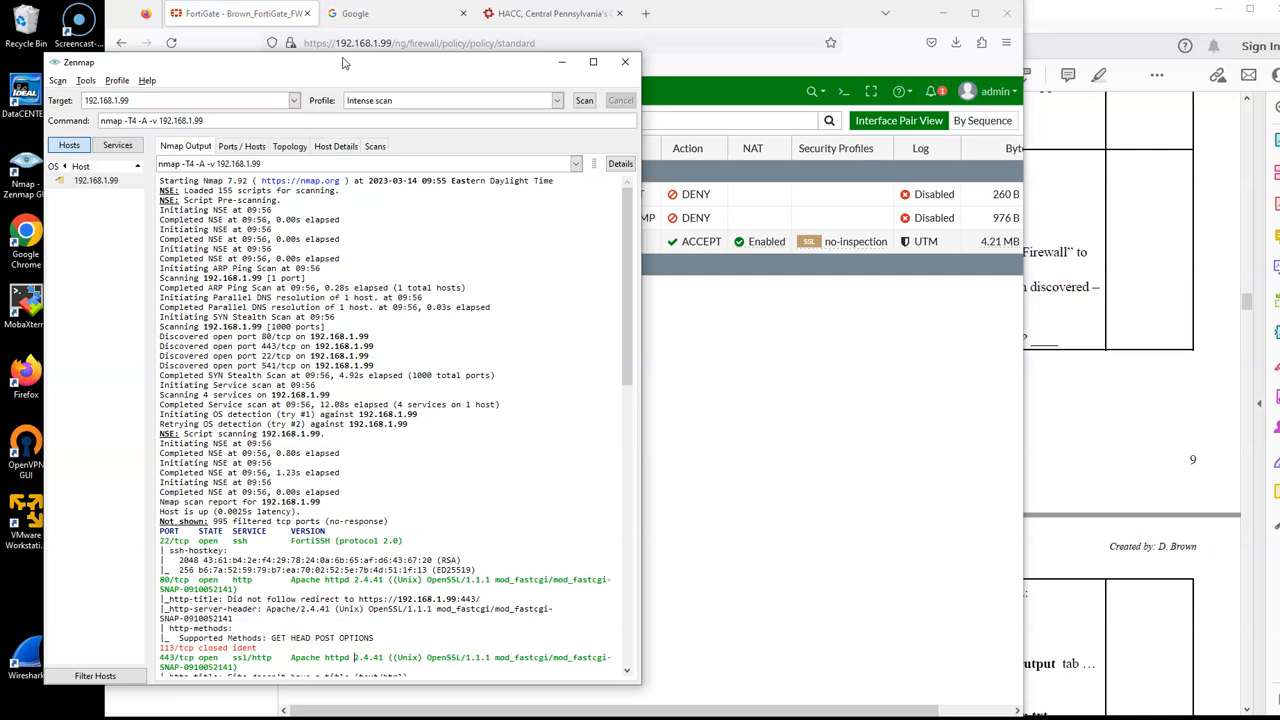
left_click(1115, 255)
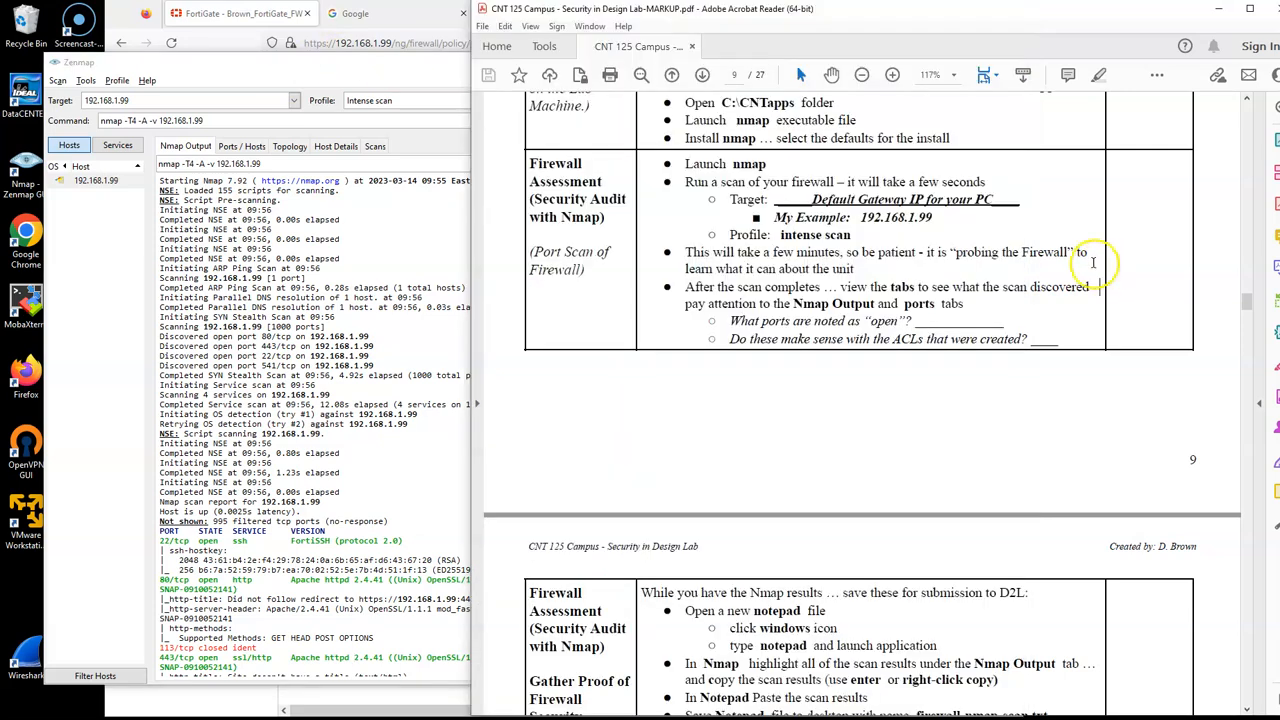
Step: Select the entire Nmap output of the 192.168.1.99 scan in Zenmap and copy it
scroll(970, 316, "down", 3)
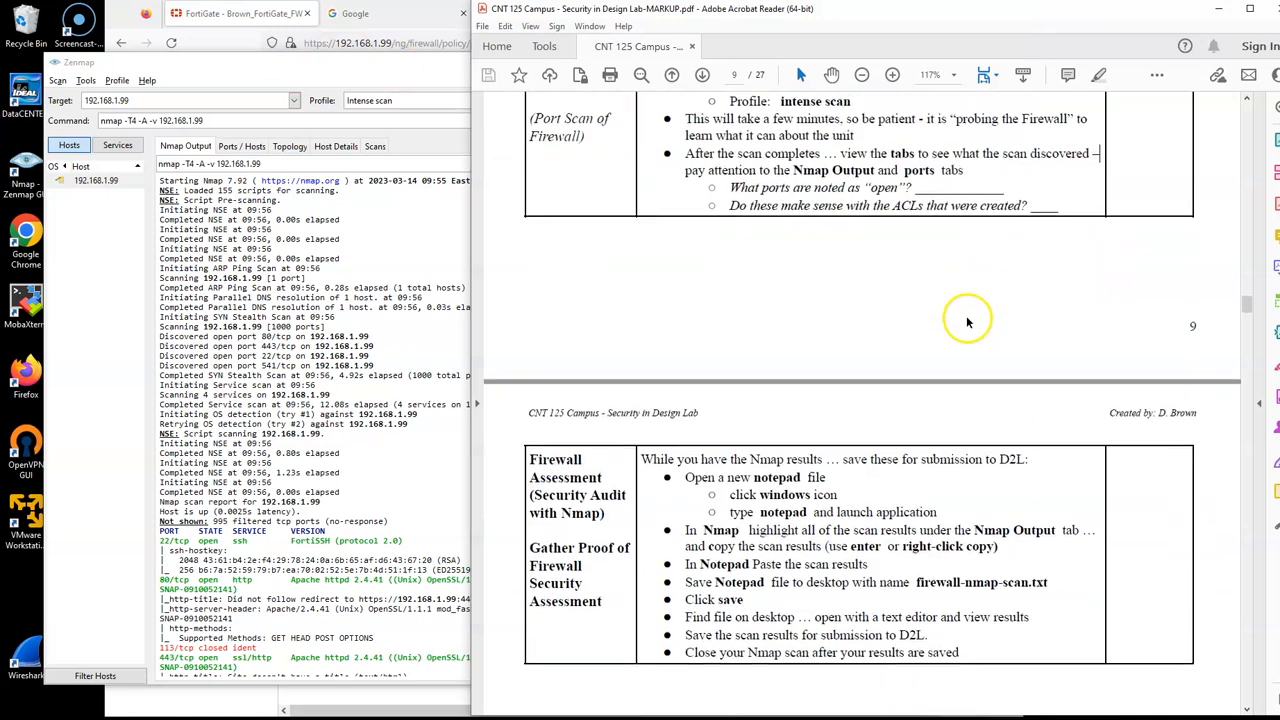
left_click(262, 280)
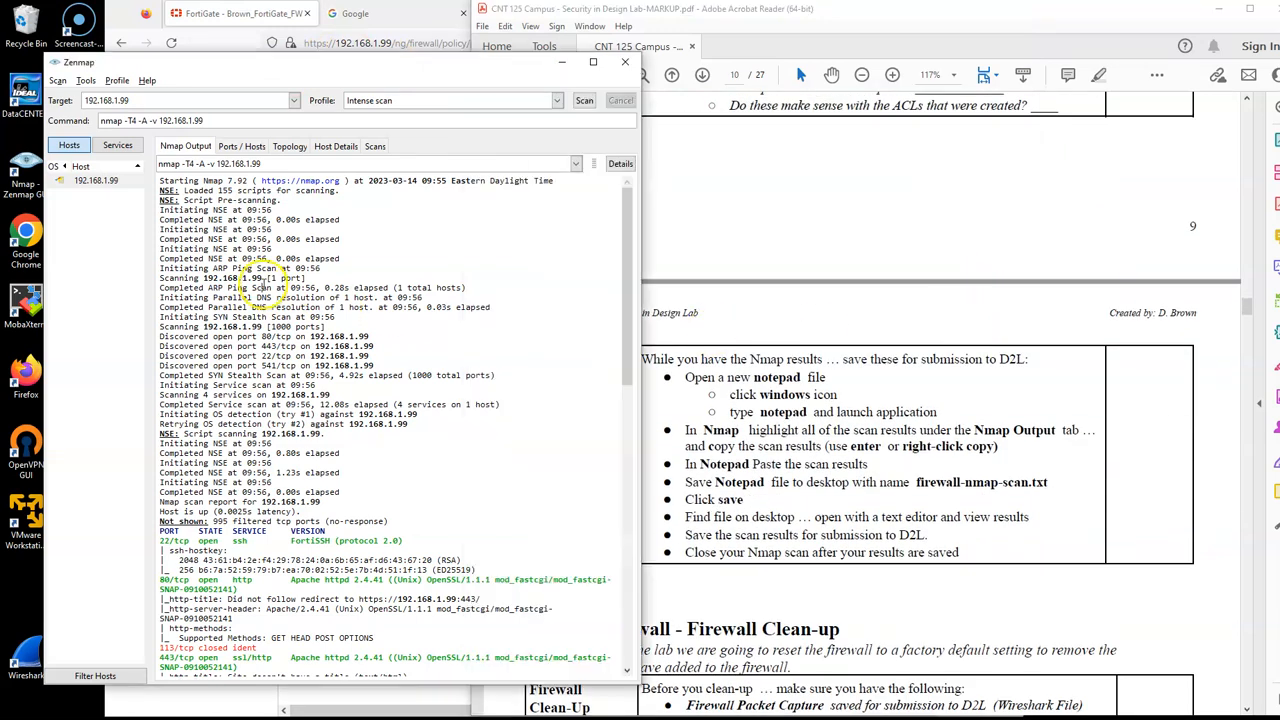
key("ctrl+a")
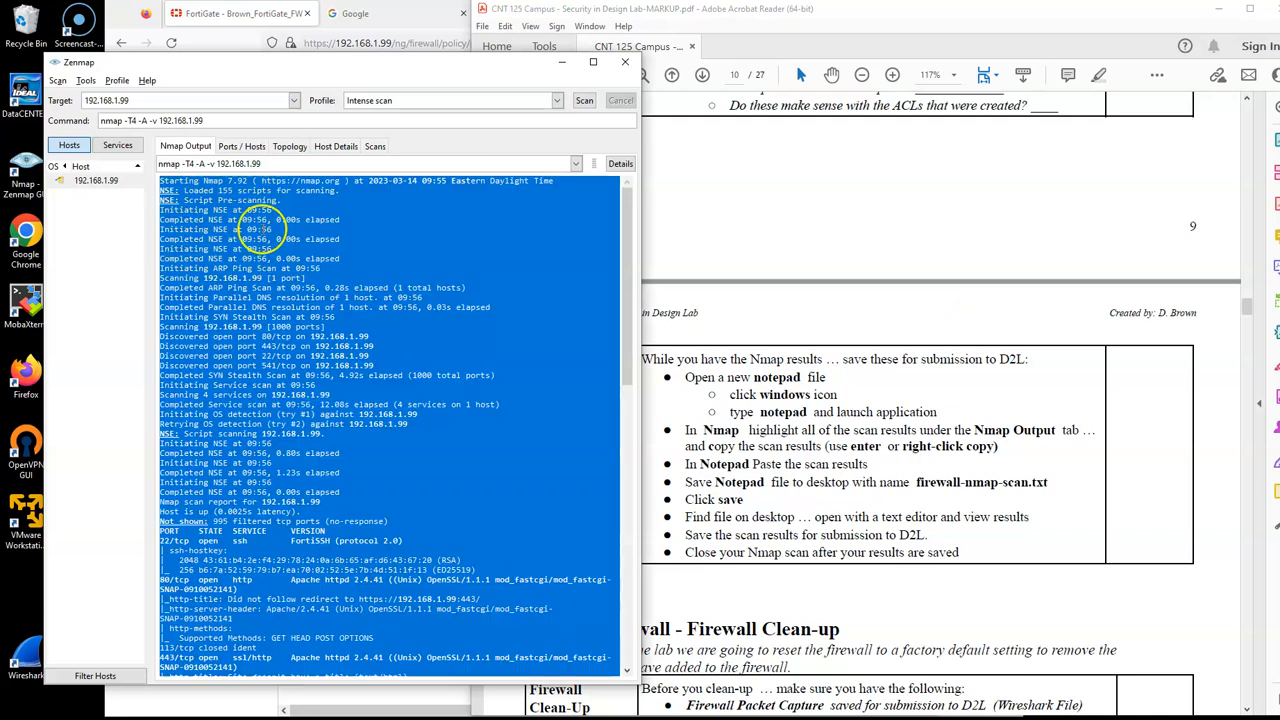
right_click(308, 268)
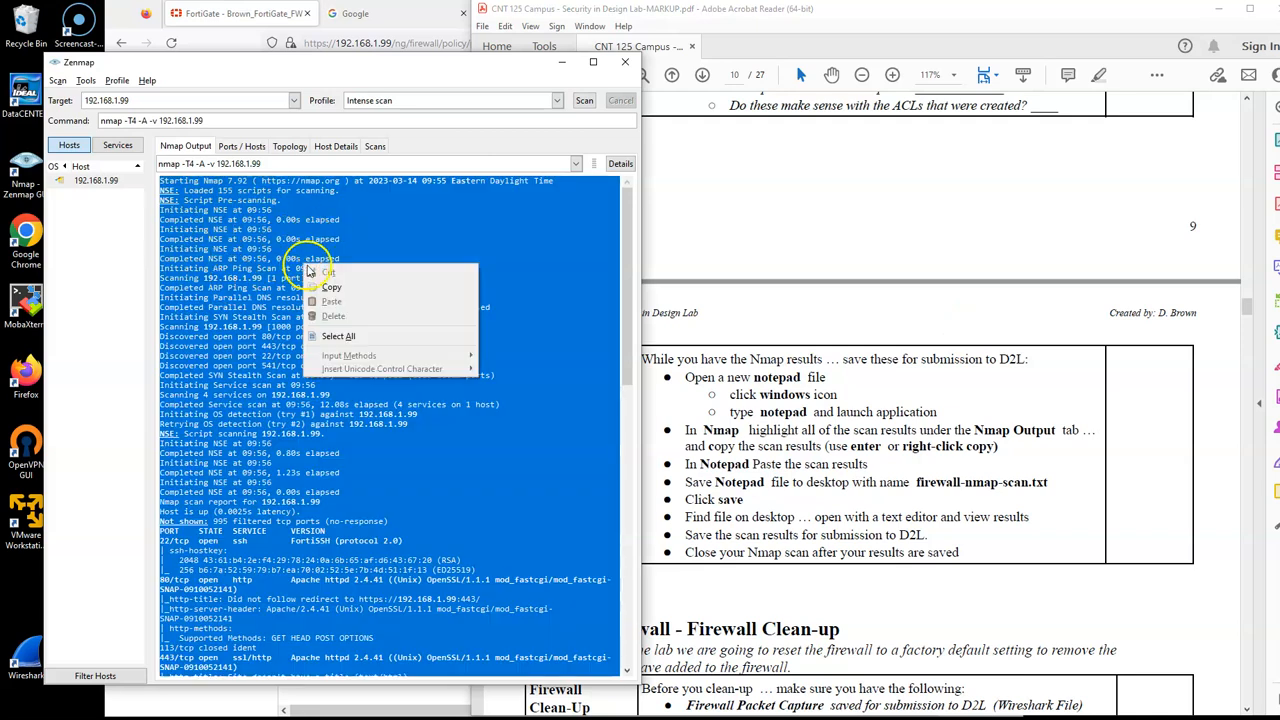
left_click(338, 336)
right_click(286, 328)
left_click(310, 351)
Step: Open Notepad, paste the copied scan results into a new file, and return to its beginning
key("super")
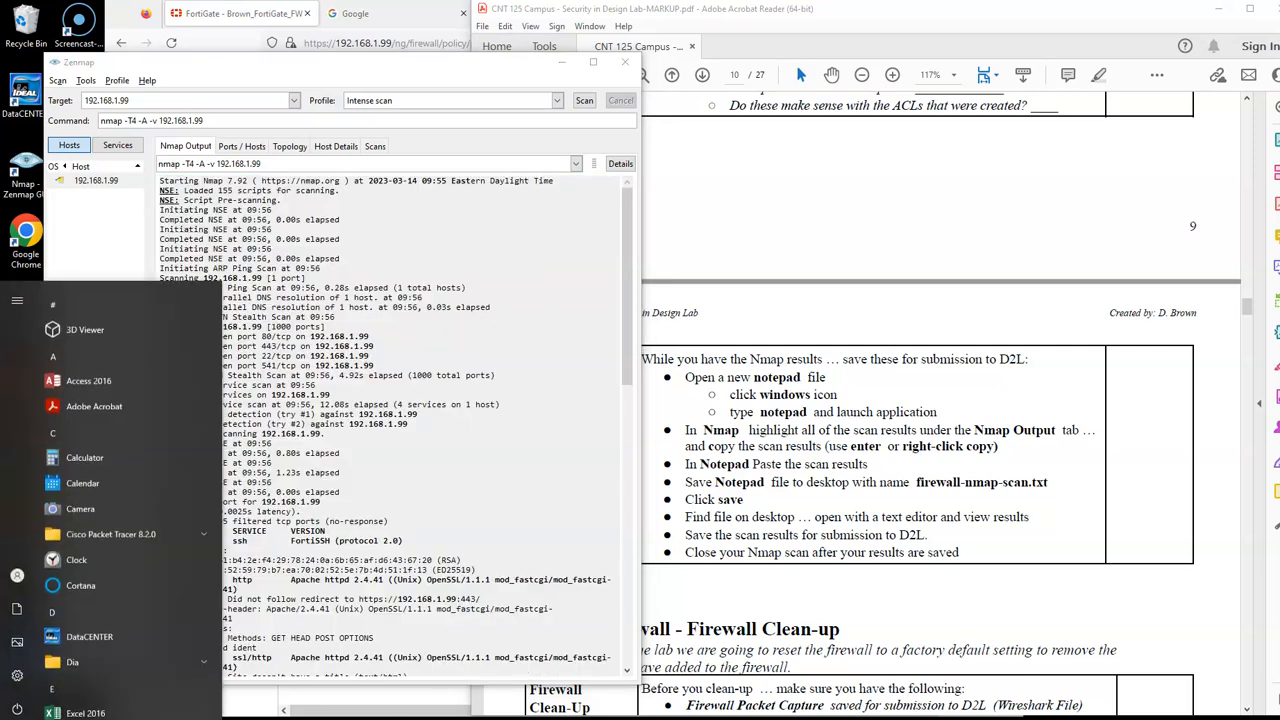
type("notepad")
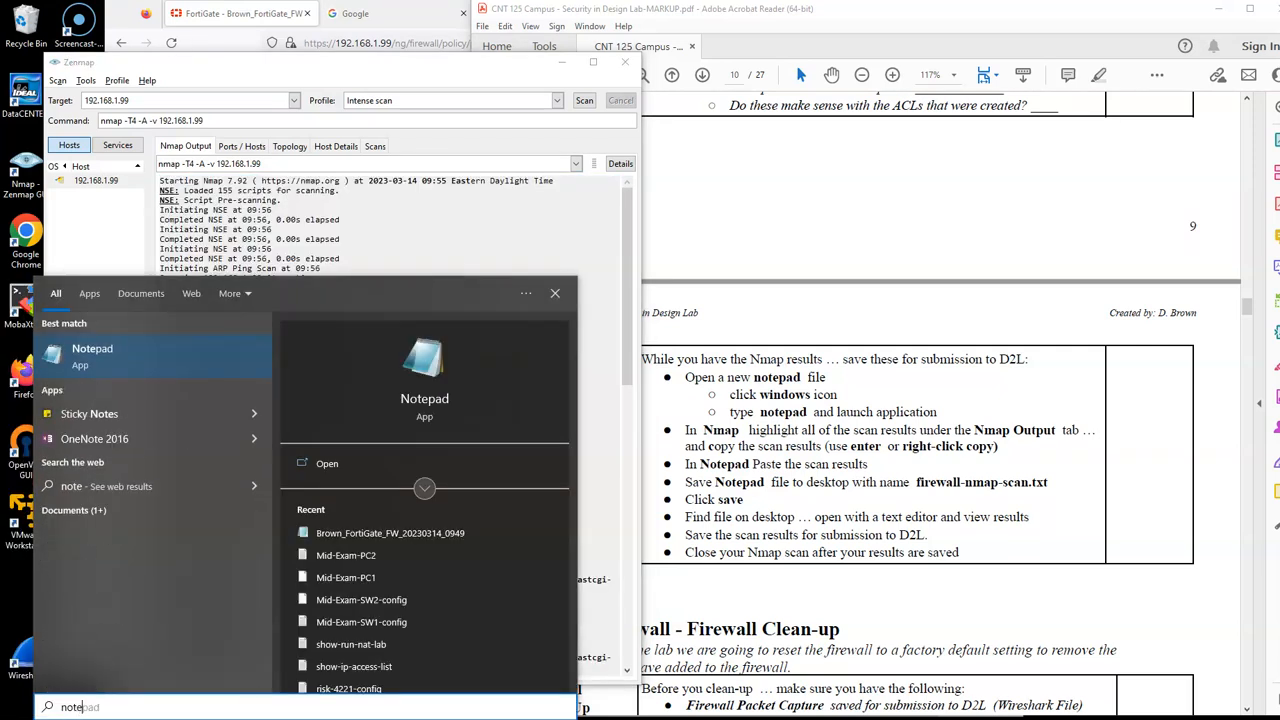
key("Return")
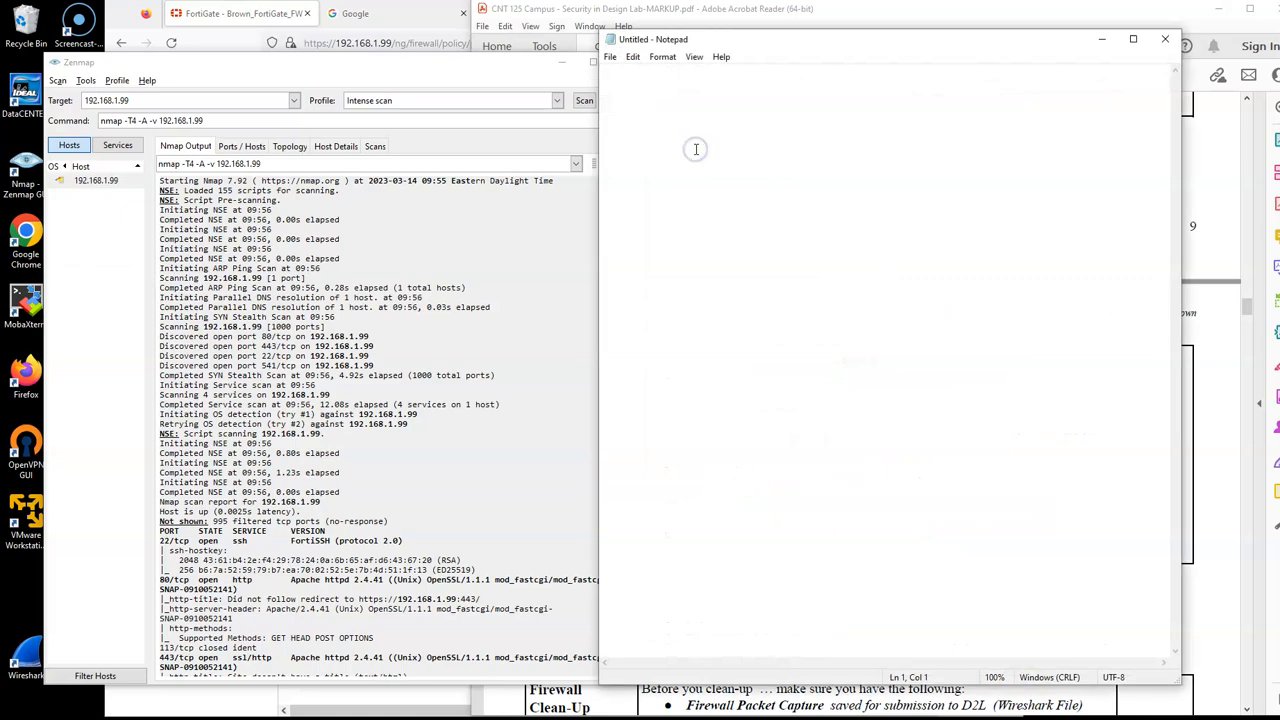
key("ctrl+v")
scroll(696, 149, "up", 10)
scroll(696, 149, "up", 2)
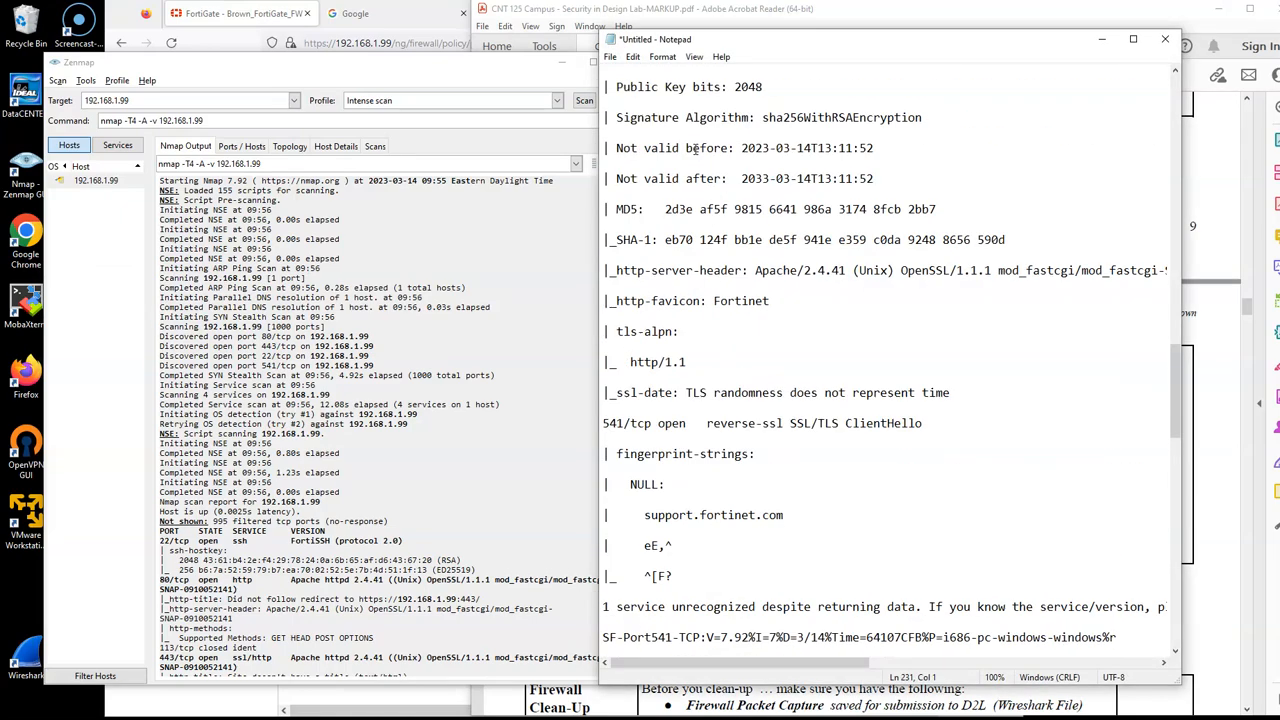
left_click_drag(1175, 415, 1167, 153)
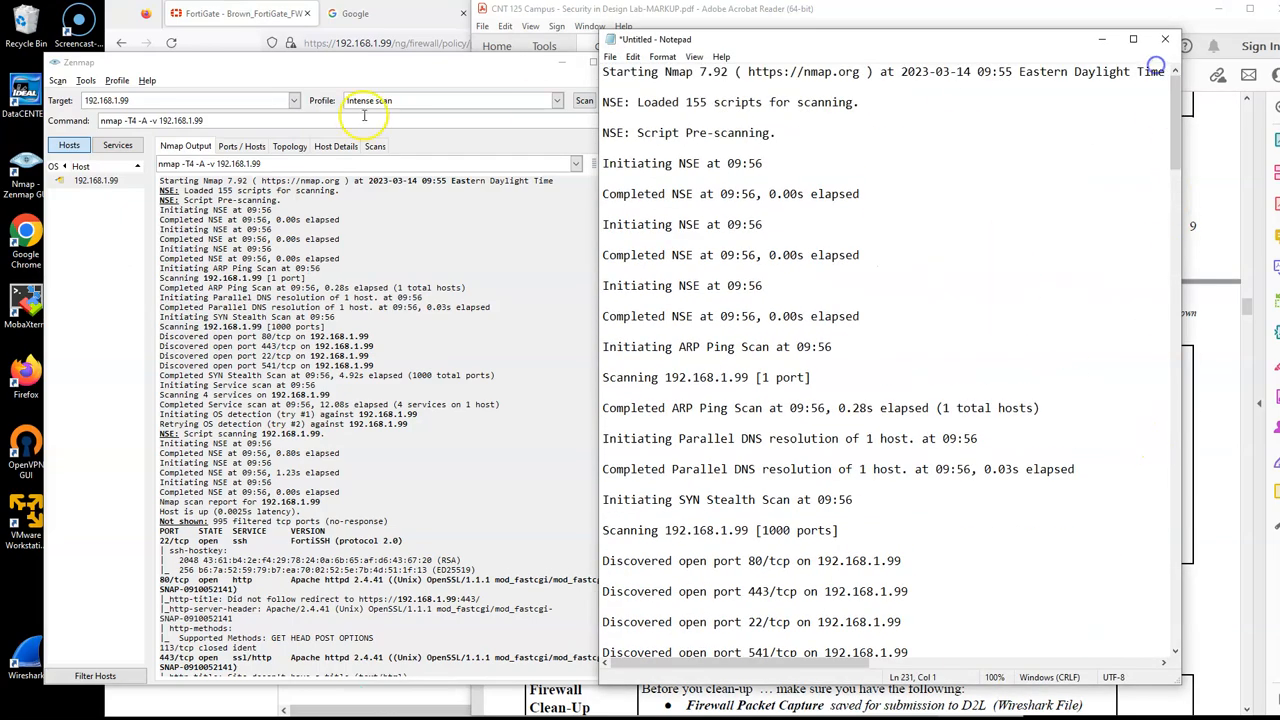
Step: Save the Notepad file as firewall-nmap-scan.txt in the CNT 125 "Security in Design Lab" folder
left_click(610, 56)
left_click(660, 133)
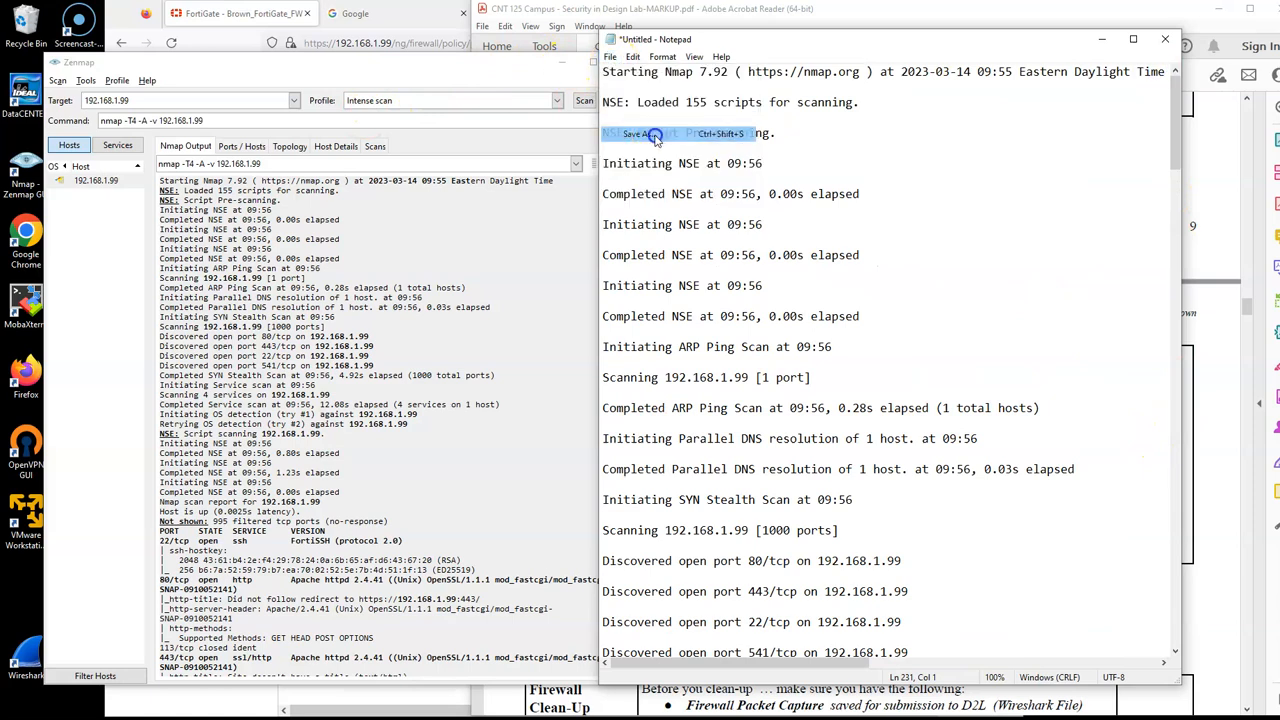
double_click(756, 166)
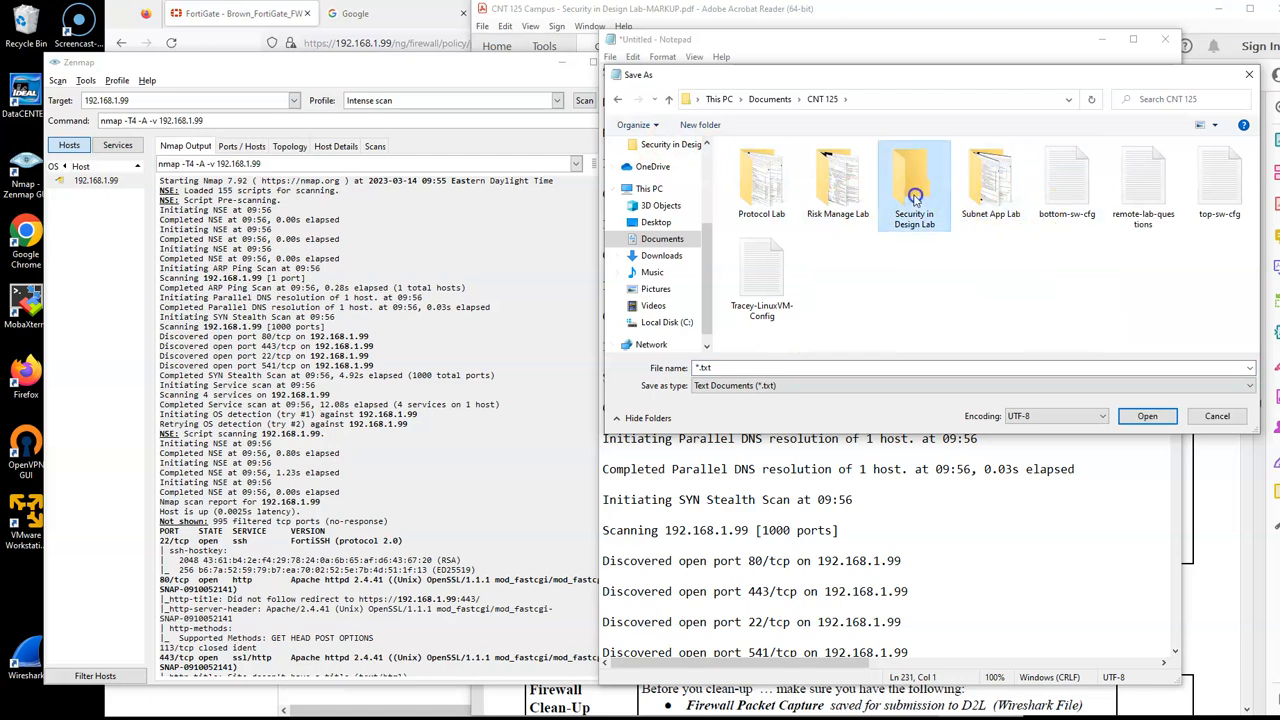
double_click(912, 185)
left_click_drag(919, 72, 542, 98)
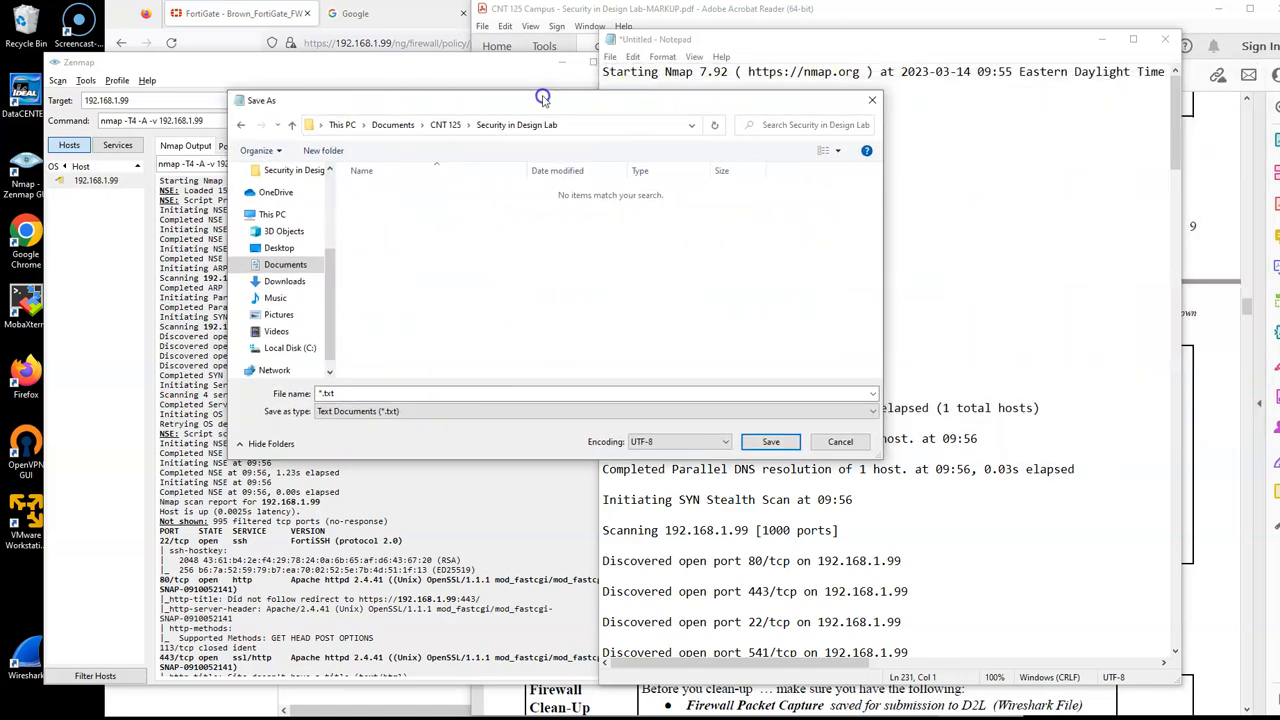
left_click(1218, 322)
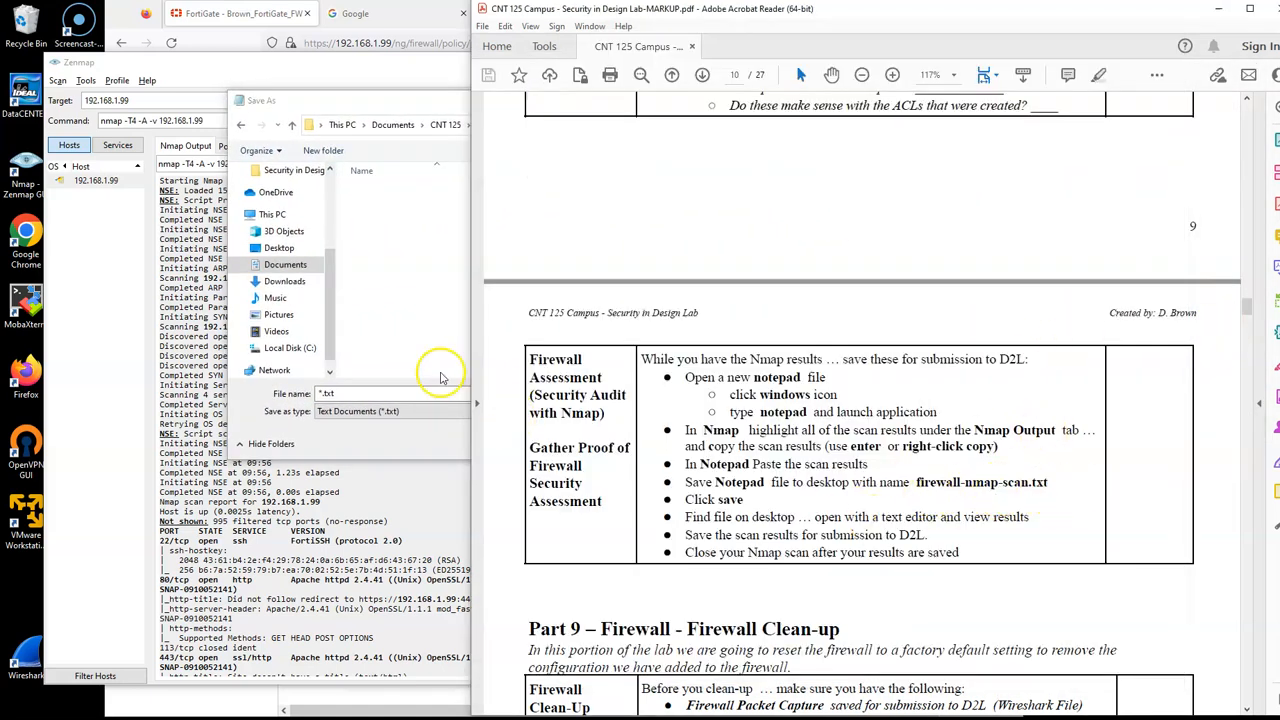
left_click(400, 393)
left_click(367, 393)
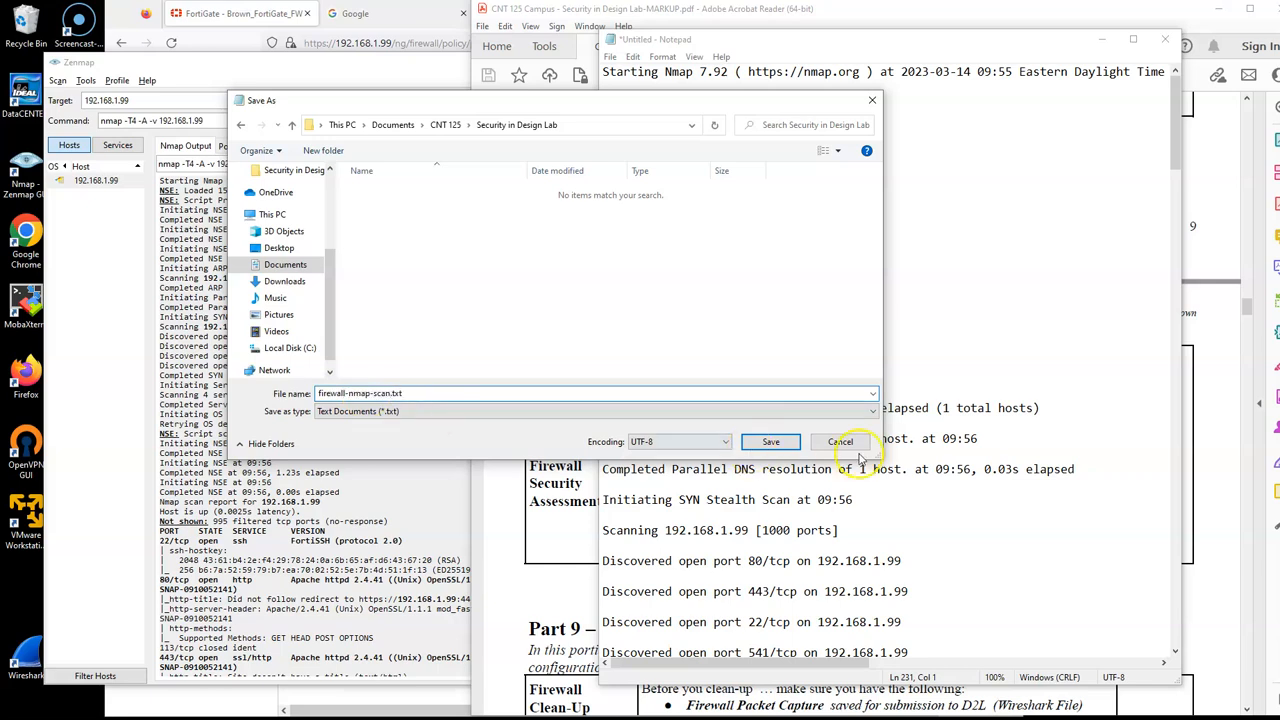
left_click(771, 441)
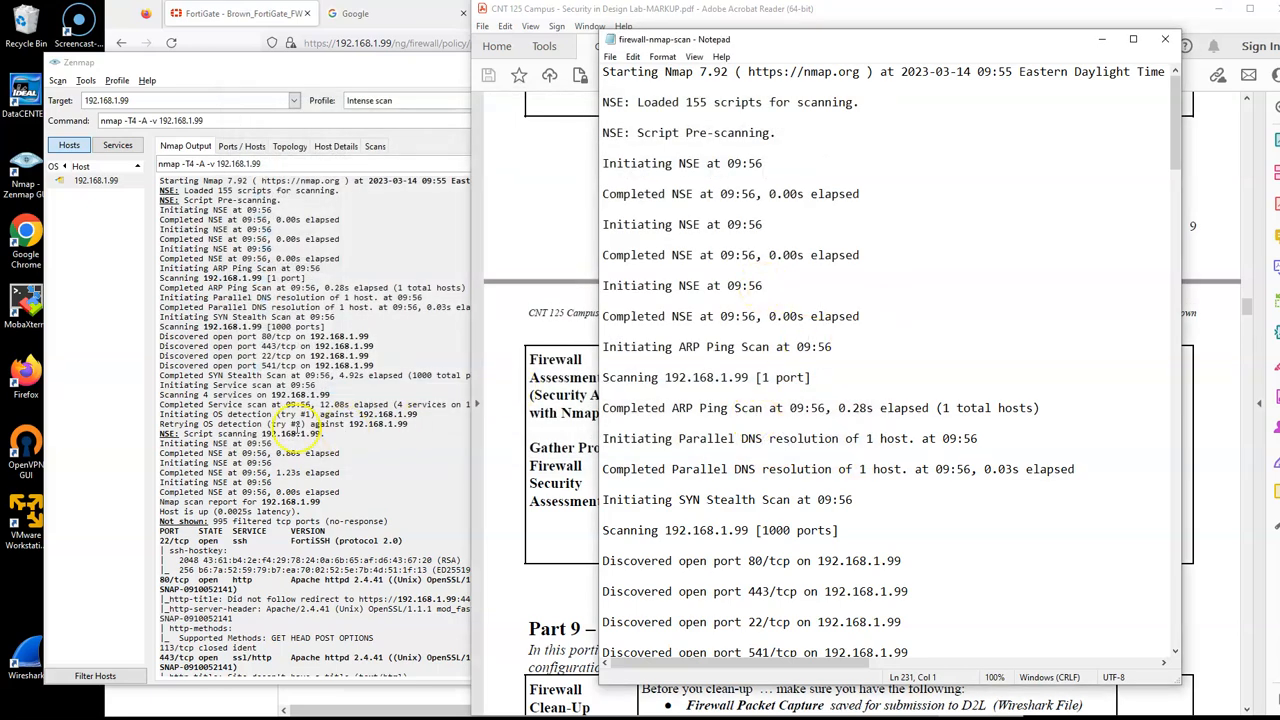
Step: Compare the port results in Zenmap with the saved firewall-nmap-scan file, and close the file
left_click(282, 424)
scroll(394, 390, "down", 2)
scroll(394, 390, "down", 2)
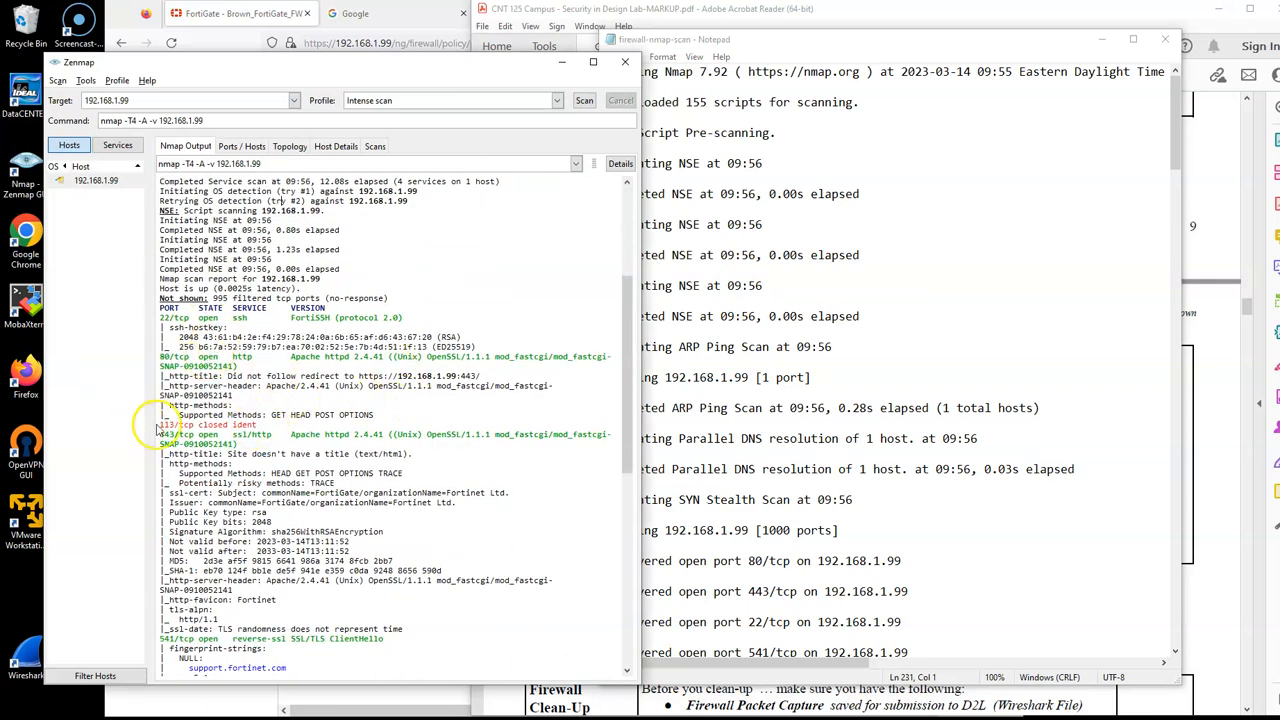
left_click(942, 305)
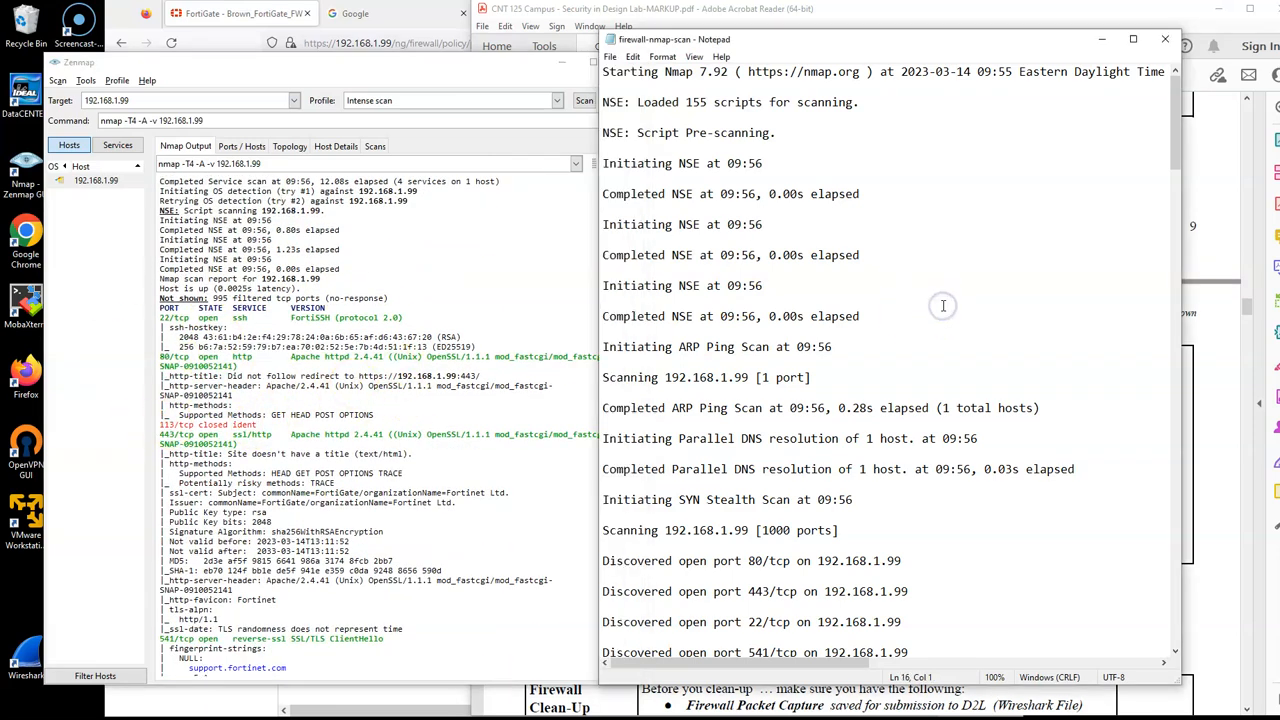
scroll(942, 305, "down", 10)
scroll(943, 306, "down", 5)
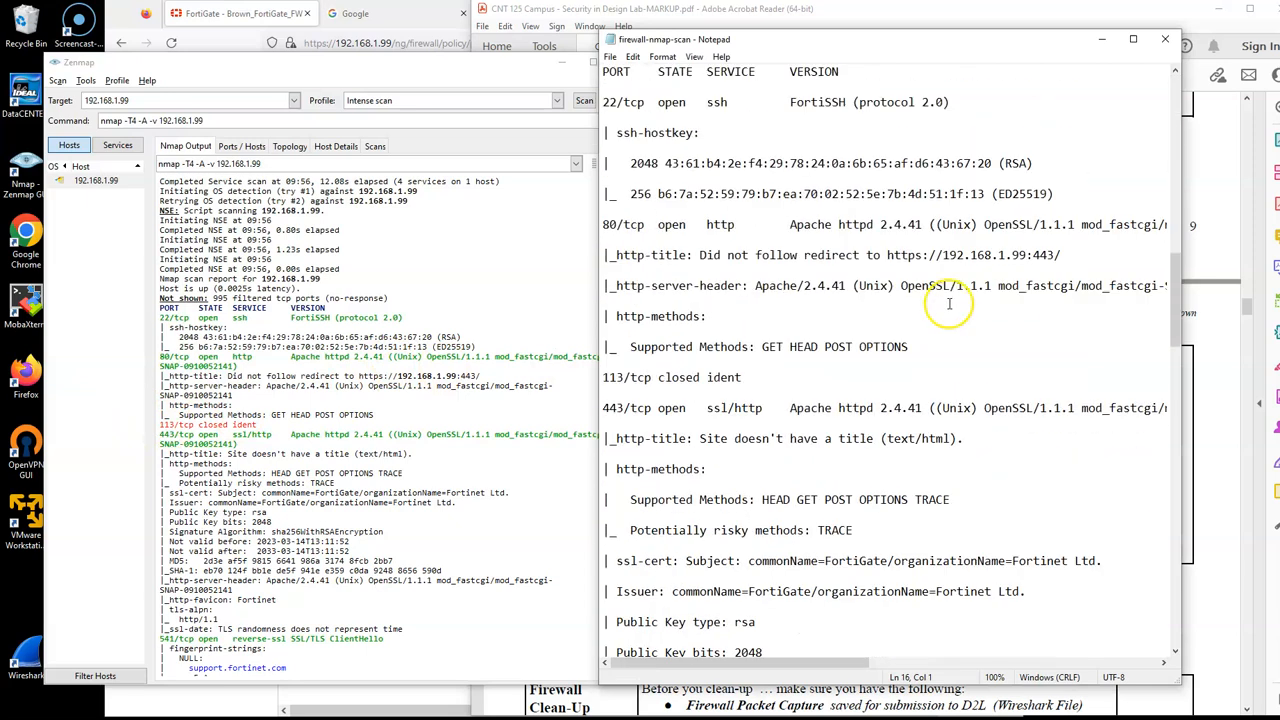
left_click(1168, 42)
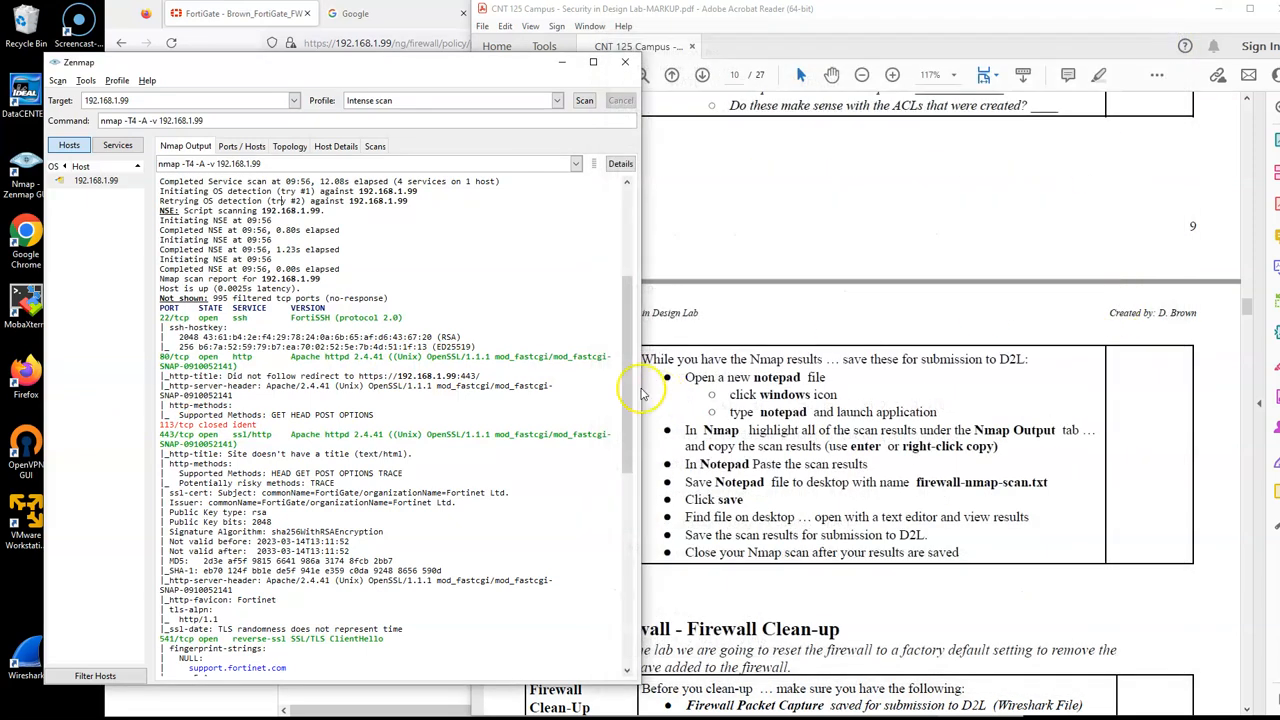
Step: Close Zenmap without saving the scan
left_click(878, 395)
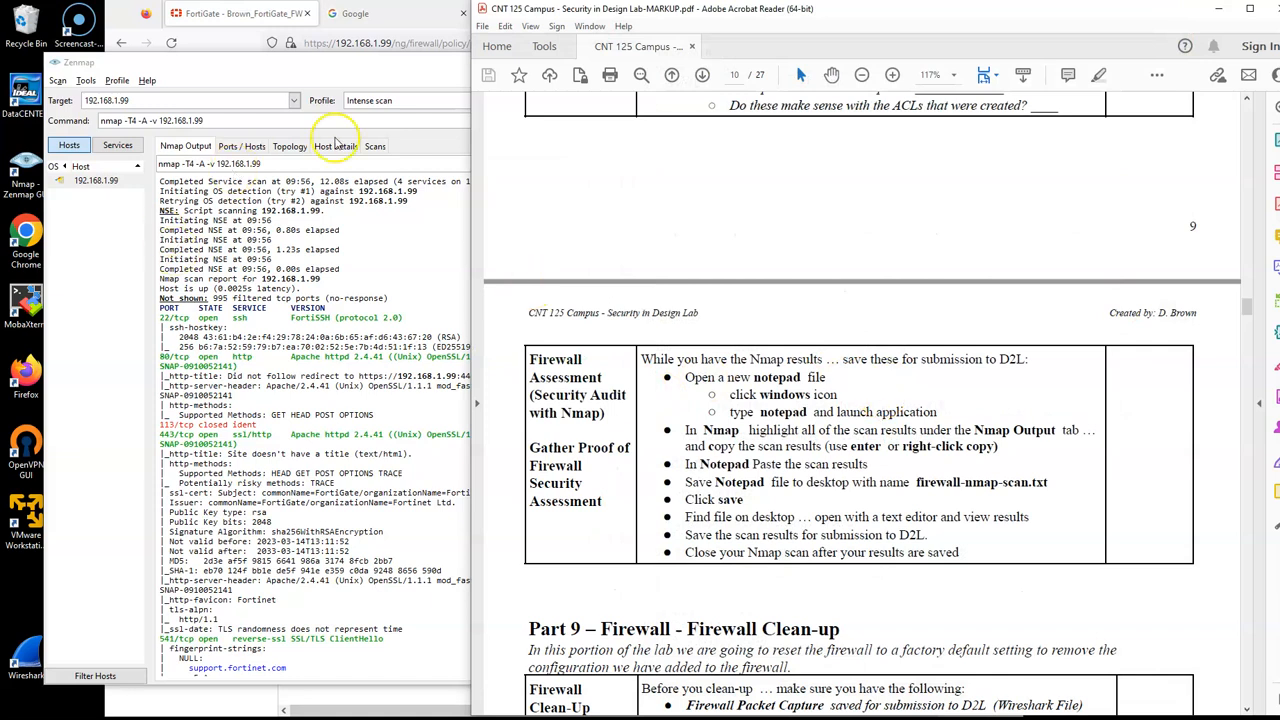
left_click(400, 63)
left_click(626, 64)
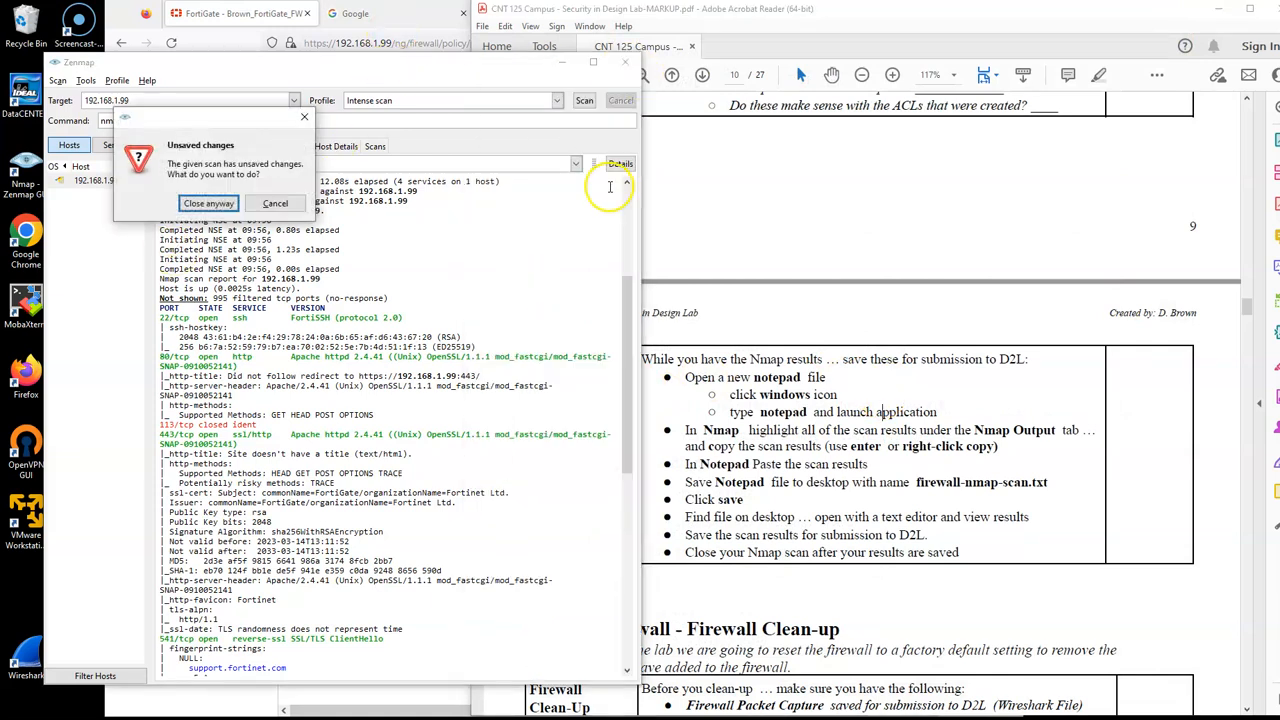
left_click(278, 203)
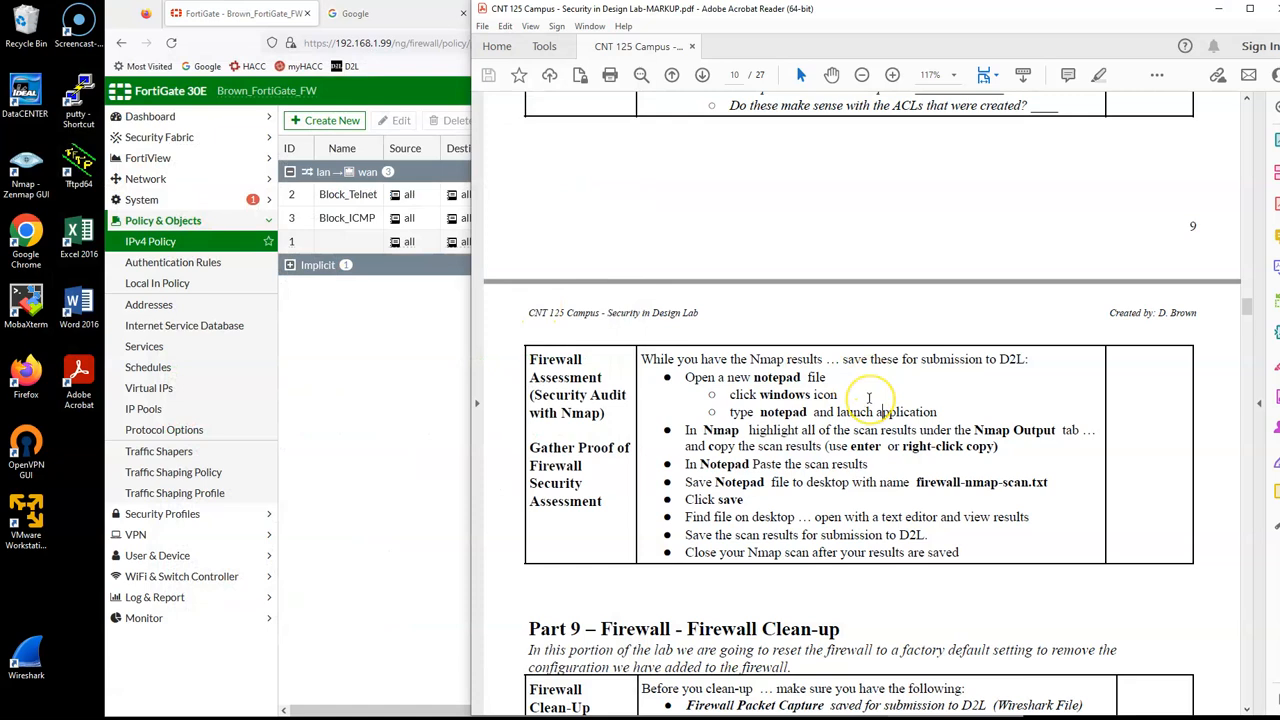
Step: Read the lab PDF's firewall clean-up instructions and check the lab folder for the saved configuration, Nmap scan and packet capture files
scroll(868, 380, "down", 10)
scroll(868, 398, "down", 1)
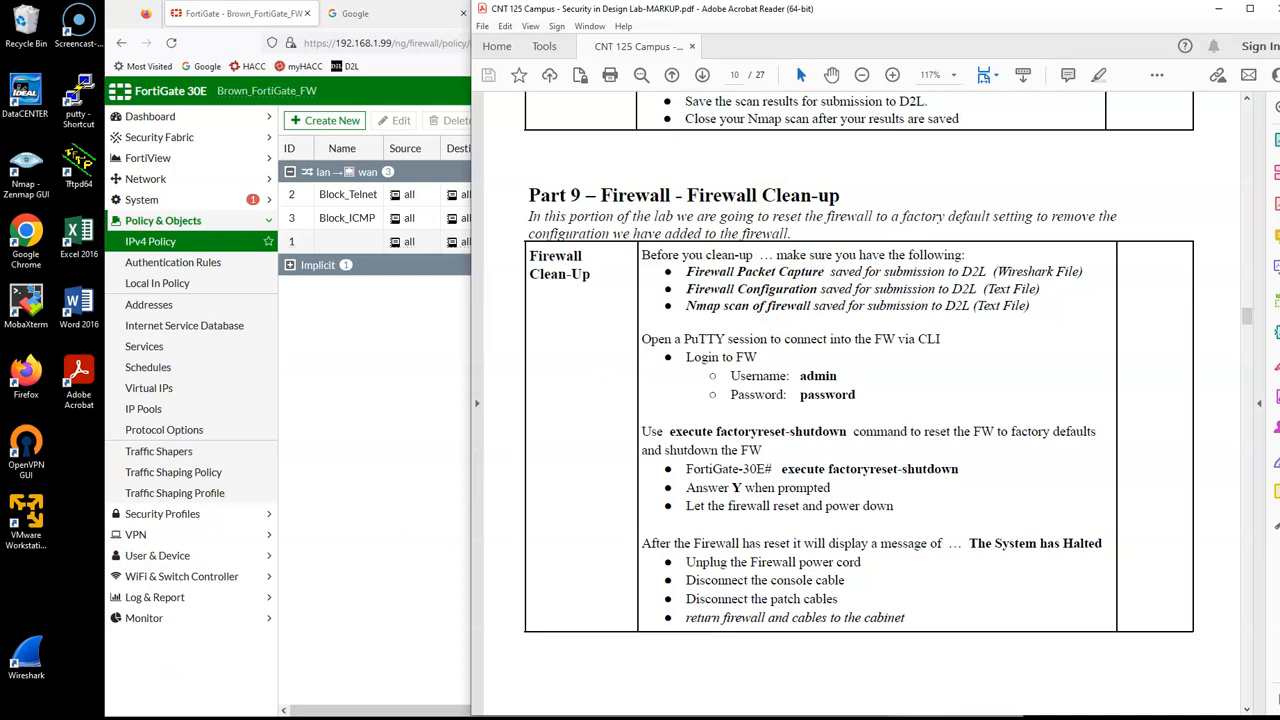
left_click(265, 717)
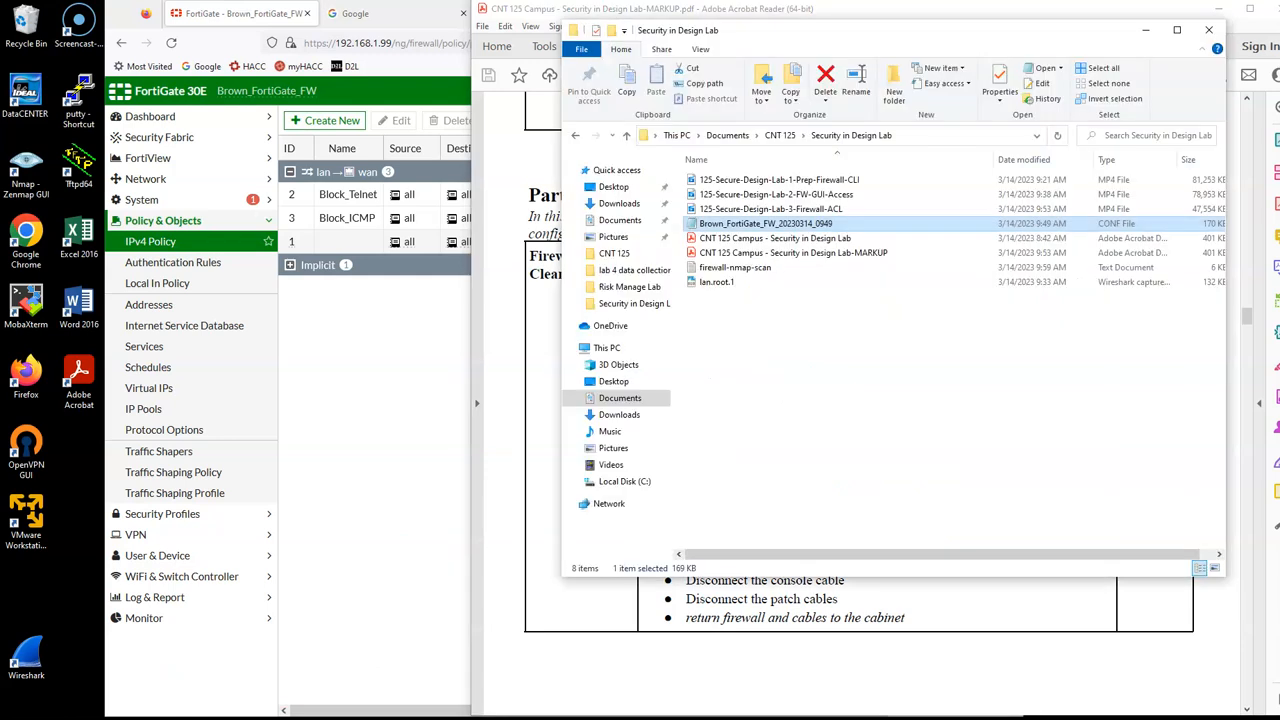
left_click(729, 270)
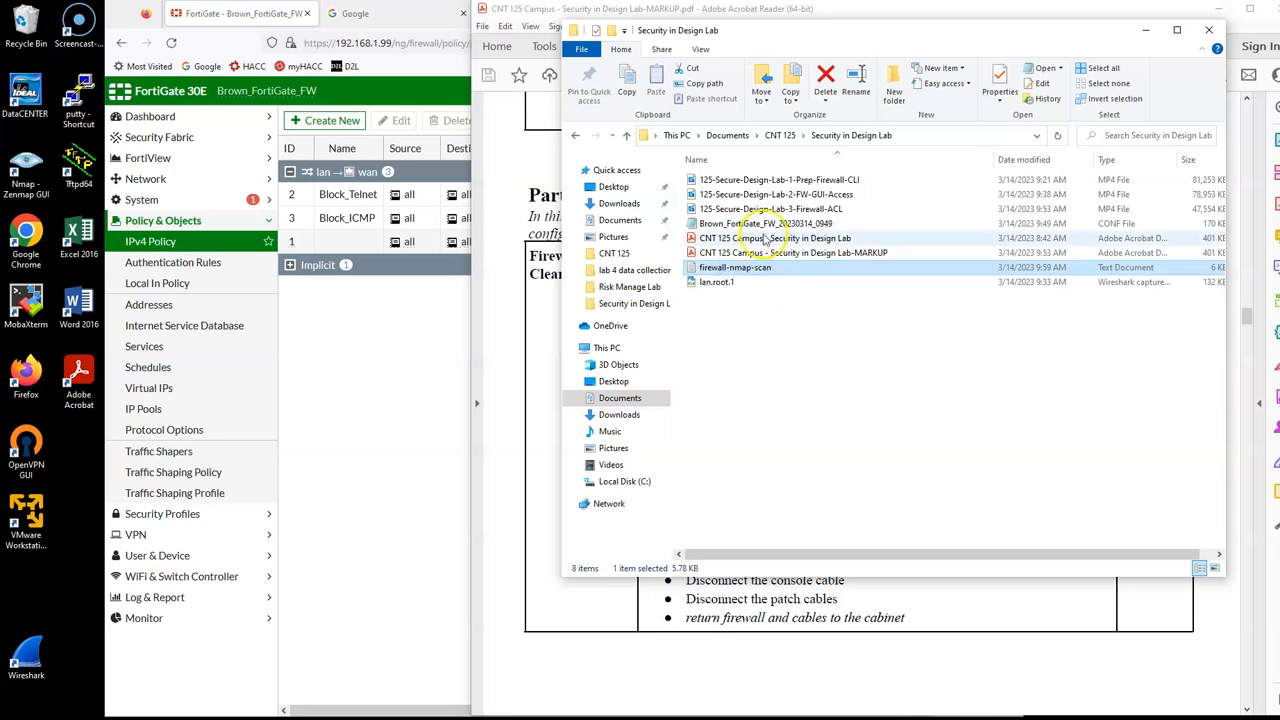
left_click(760, 223)
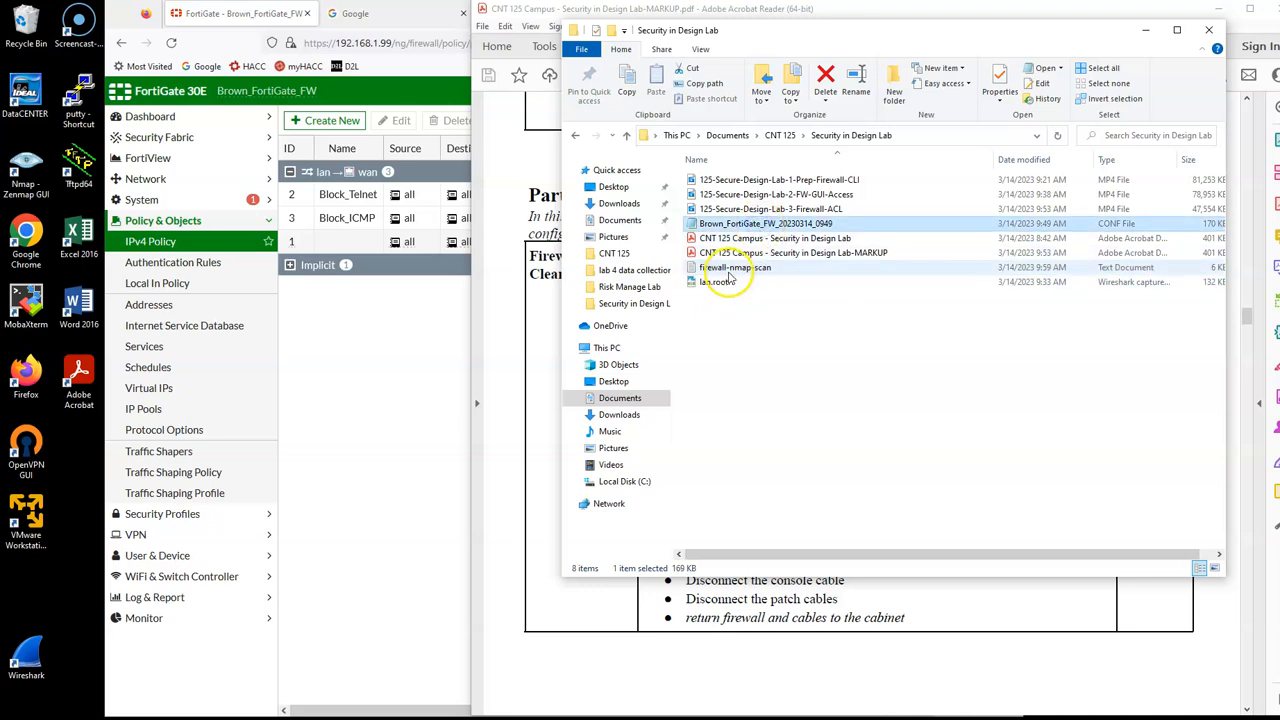
left_click(500, 371)
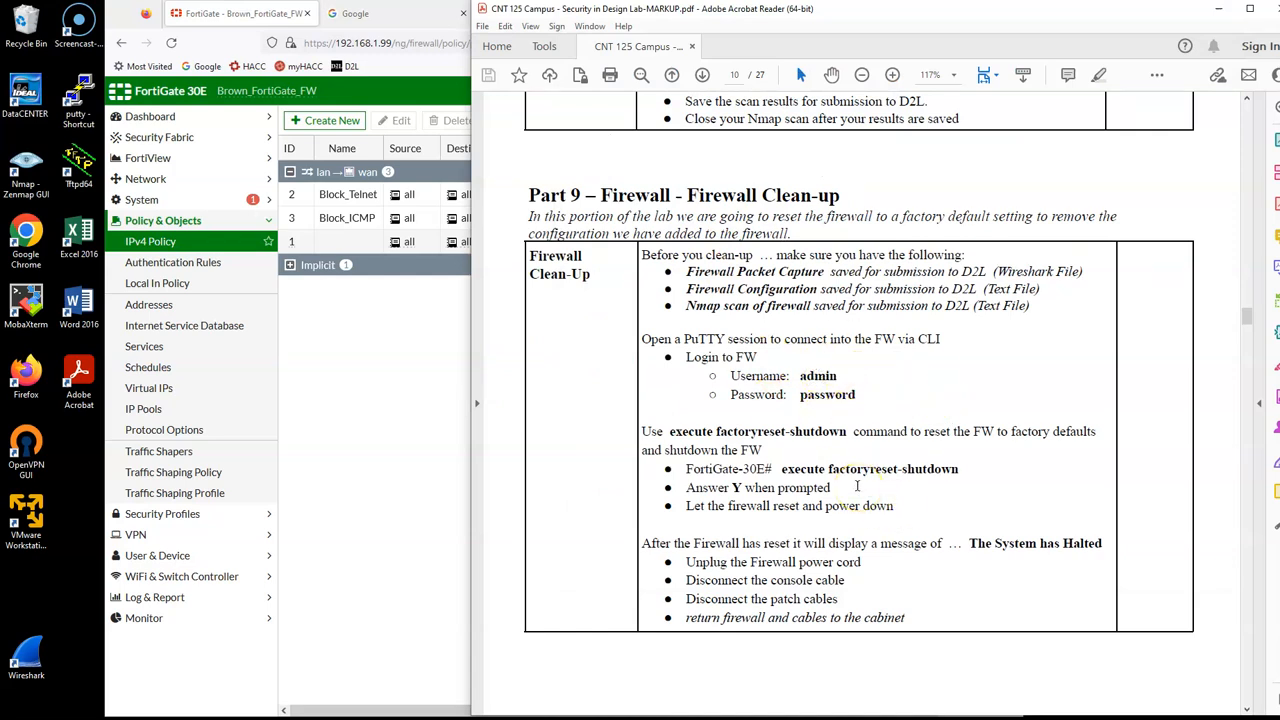
Step: Close the FortiGate policy page and the whole browser window
left_click(360, 510)
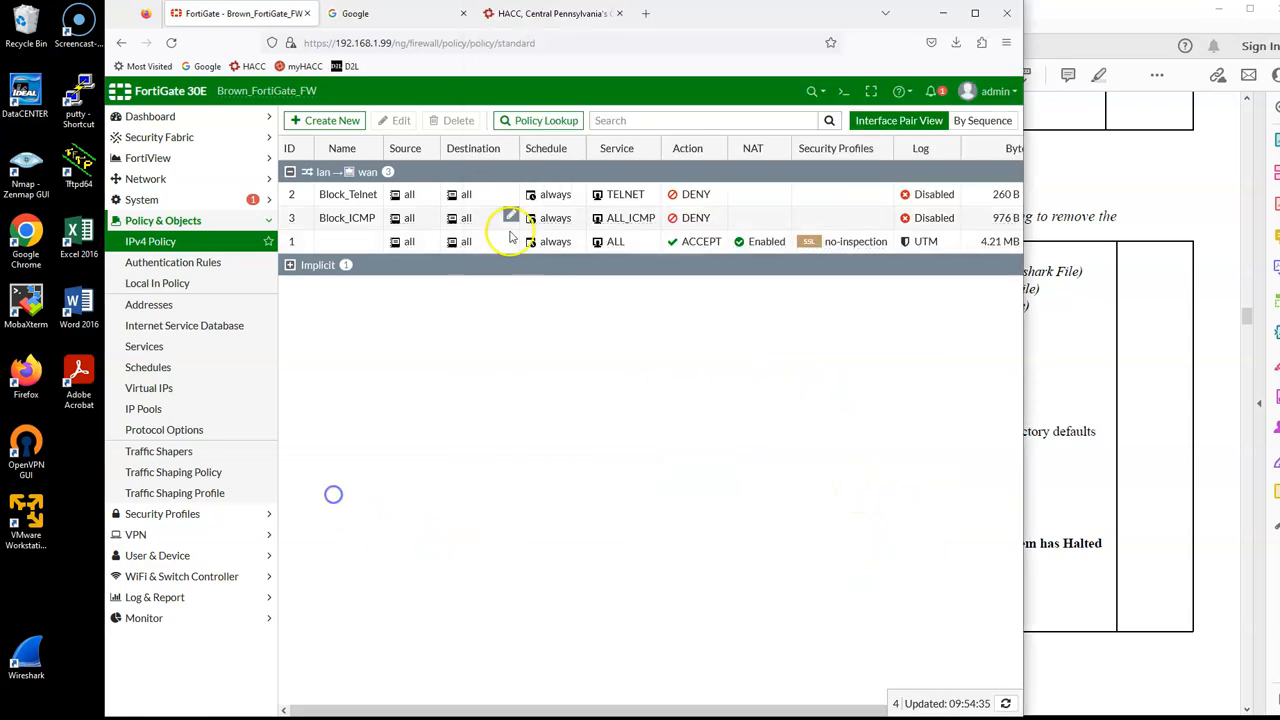
left_click(307, 13)
left_click(1007, 13)
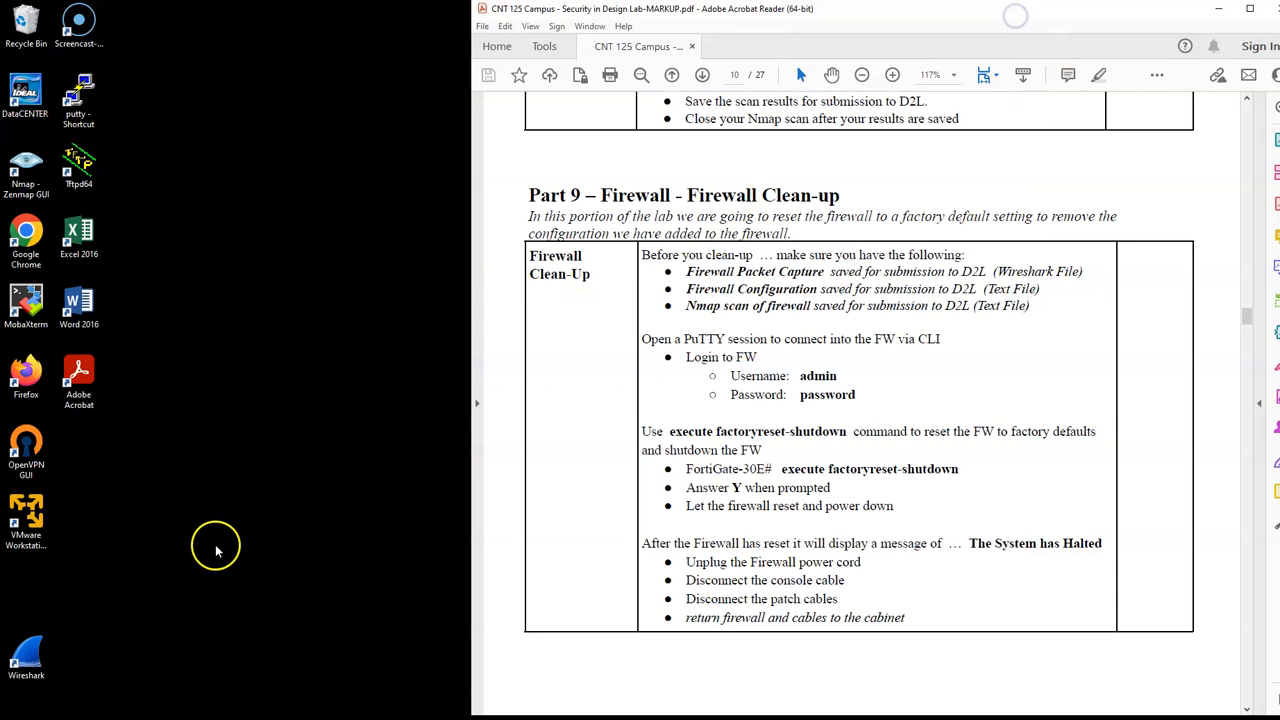
Step: Launch PuTTY and open a serial session to the firewall on COM1 at speed 9600
double_click(86, 76)
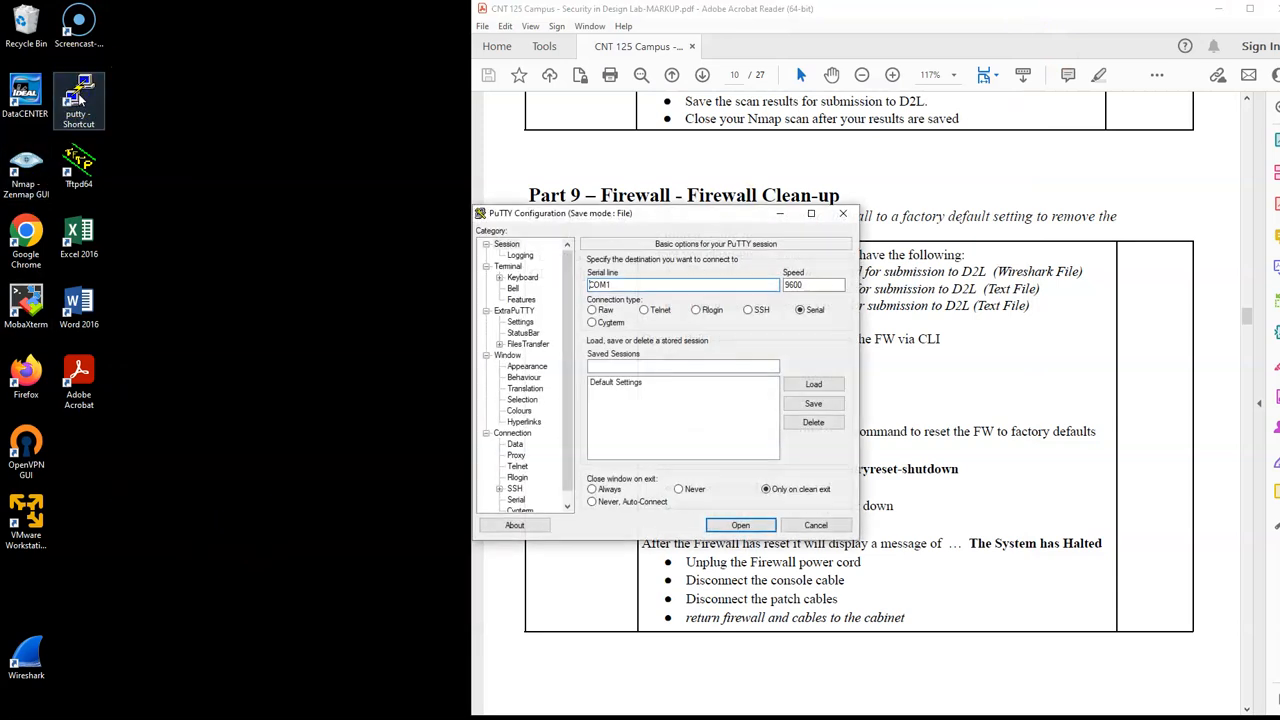
left_click_drag(666, 212, 268, 113)
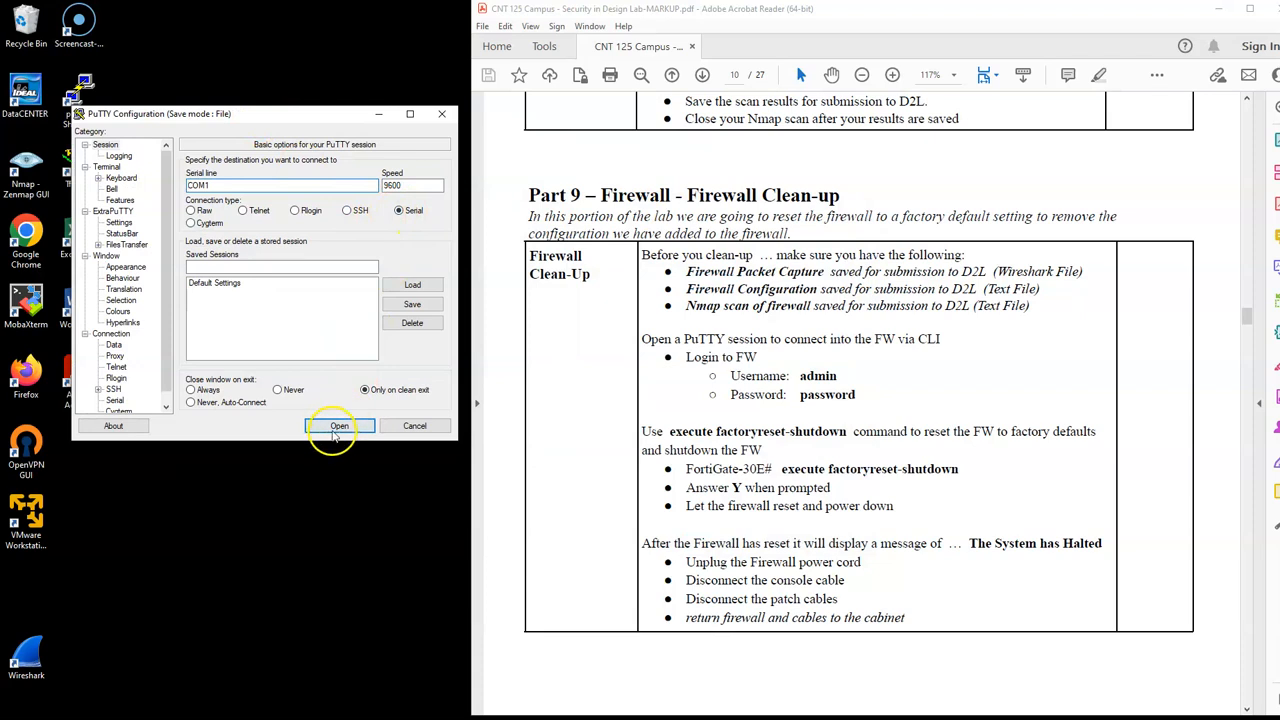
left_click(336, 424)
key("Return")
Step: Log in to the firewall's command line as admin with the account password
type("a")
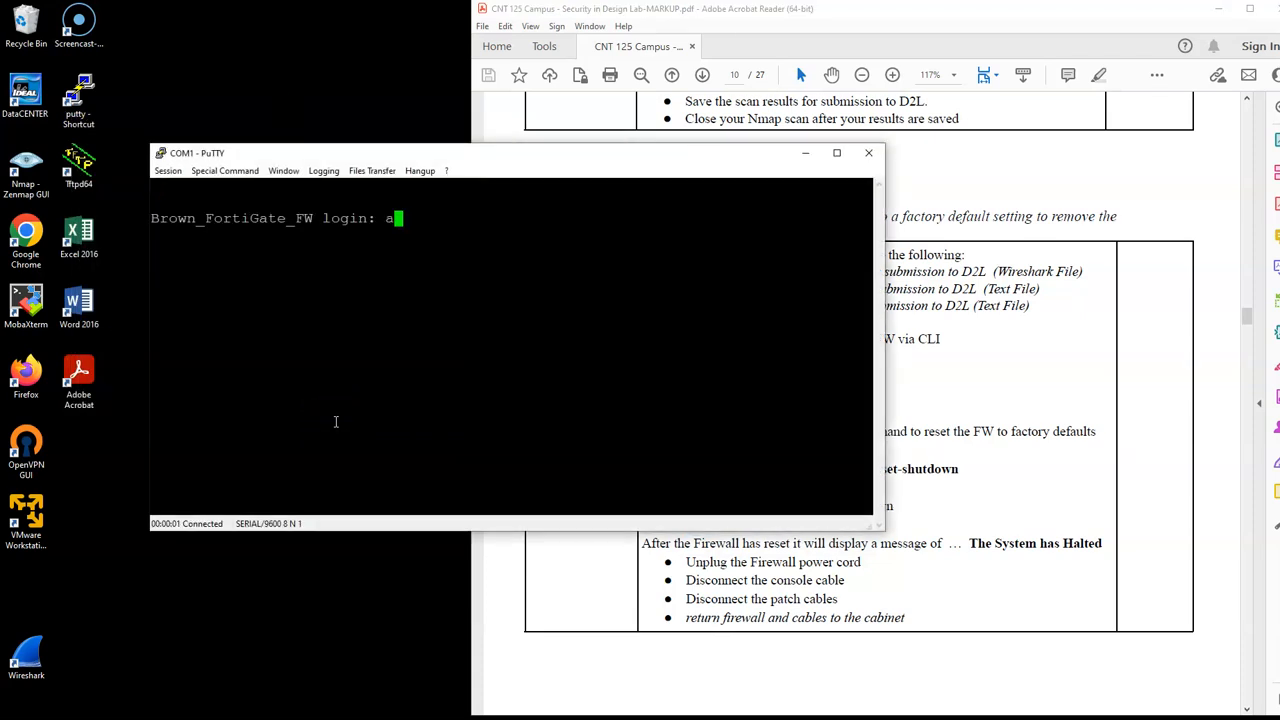
type("dmin")
key("Return")
type("***")
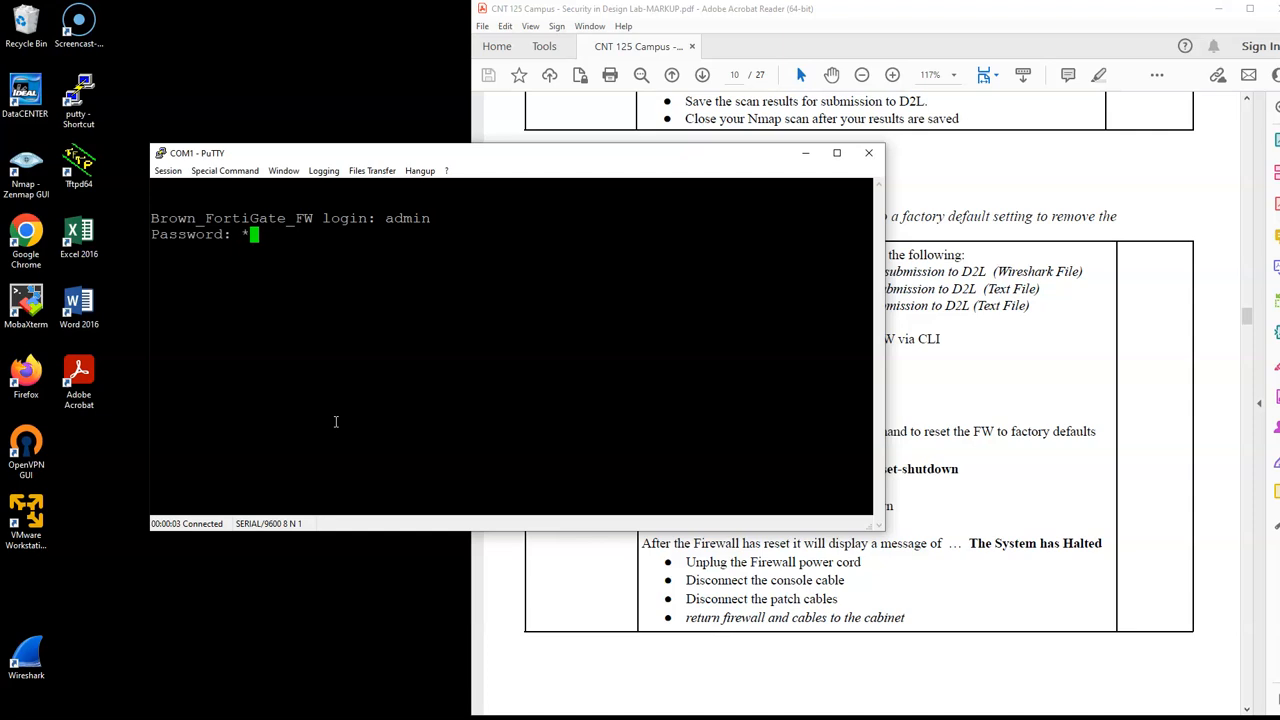
type("*****")
key("Return")
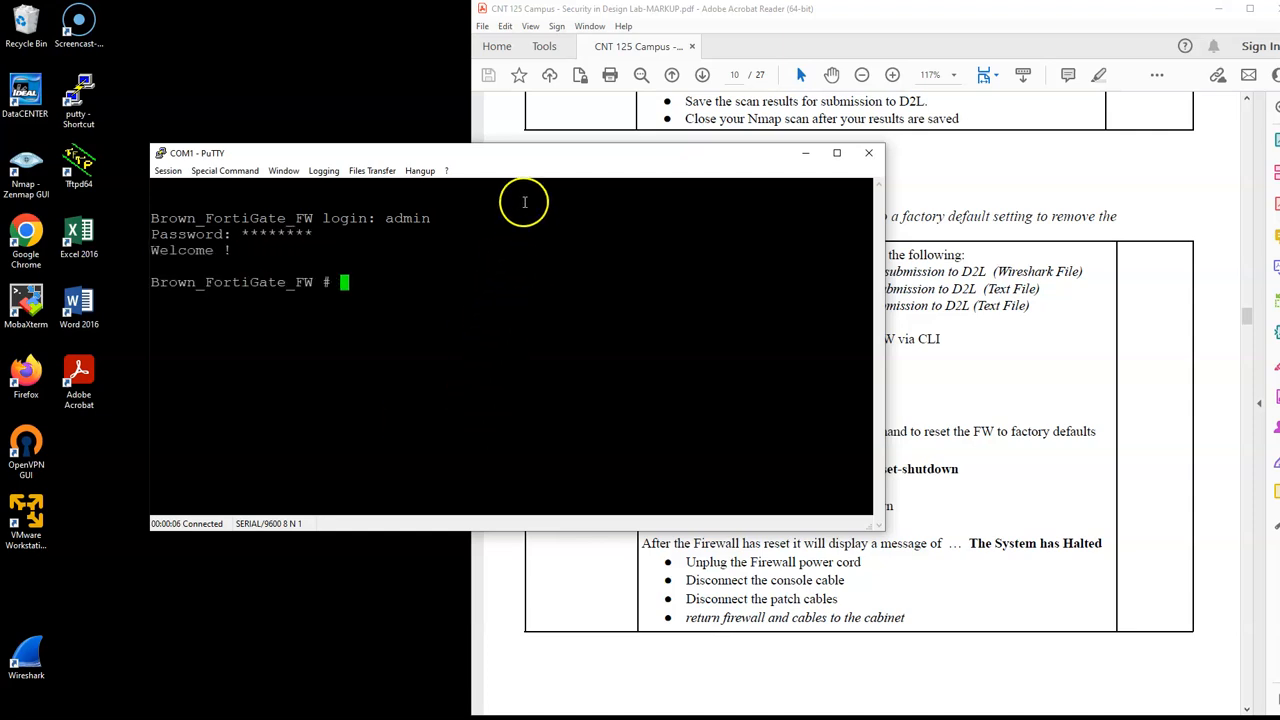
Step: Run "execute factoryreset-shutdown" on the firewall, confirm with y, and return to the lab PDF
left_click_drag(508, 153, 391, 108)
left_click(984, 431)
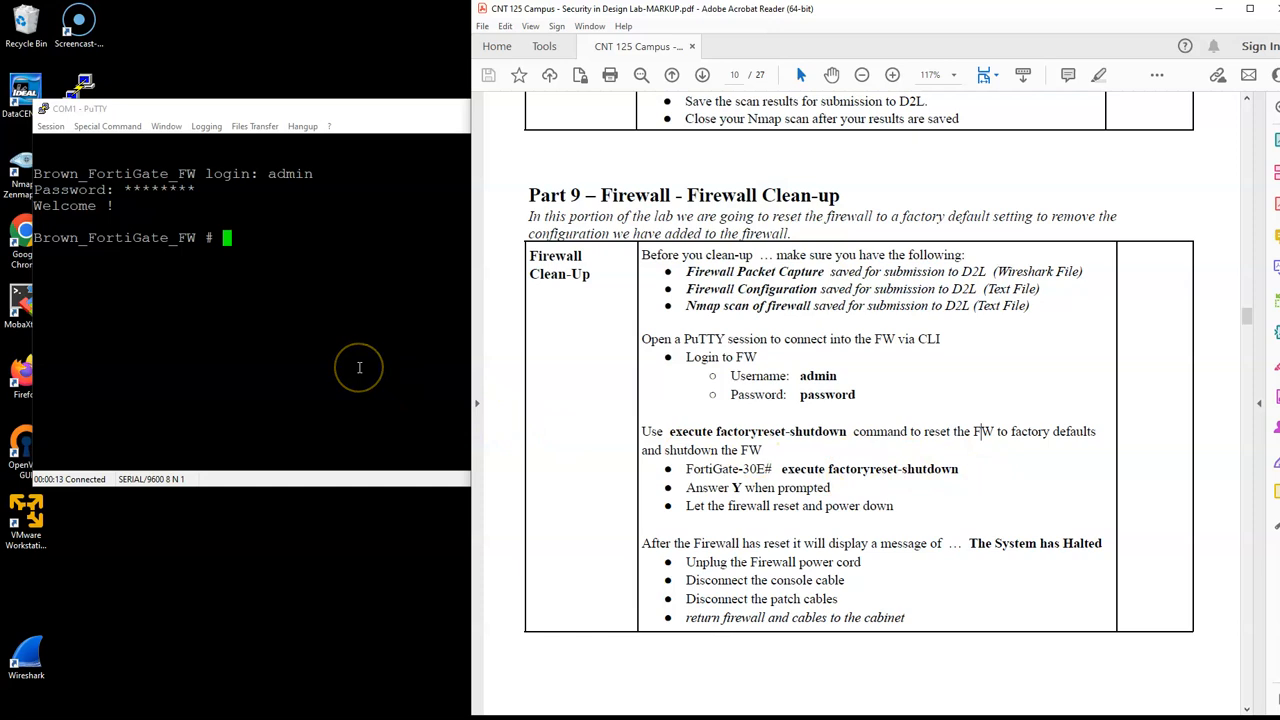
left_click(359, 367)
type("execute factoryreset")
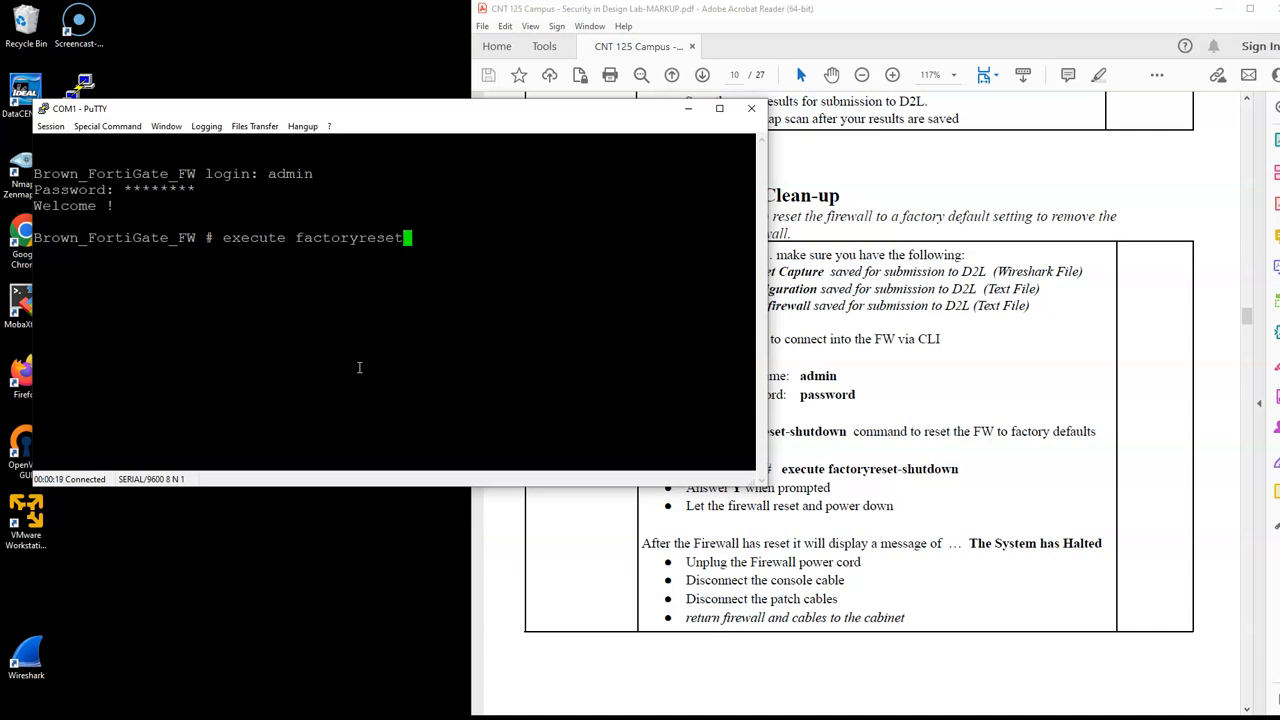
type("=")
key("BackSpace")
type("-shutdow")
key("Return")
type("y")
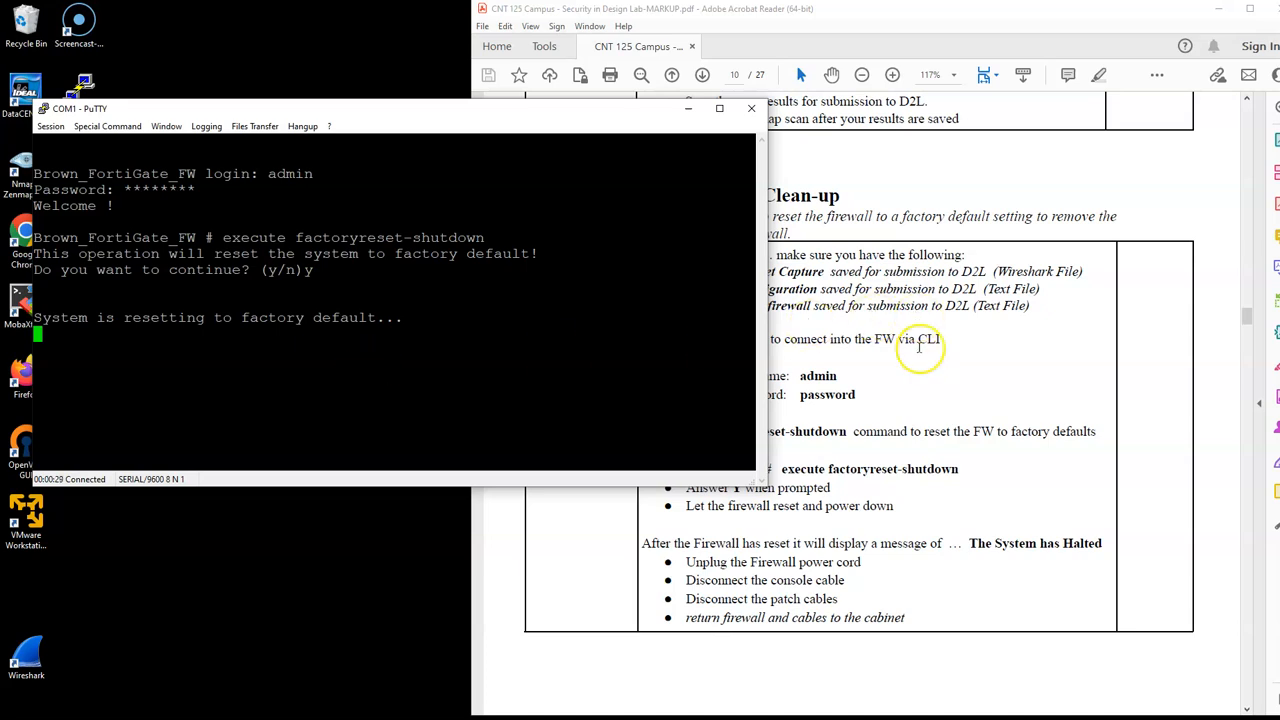
left_click(918, 342)
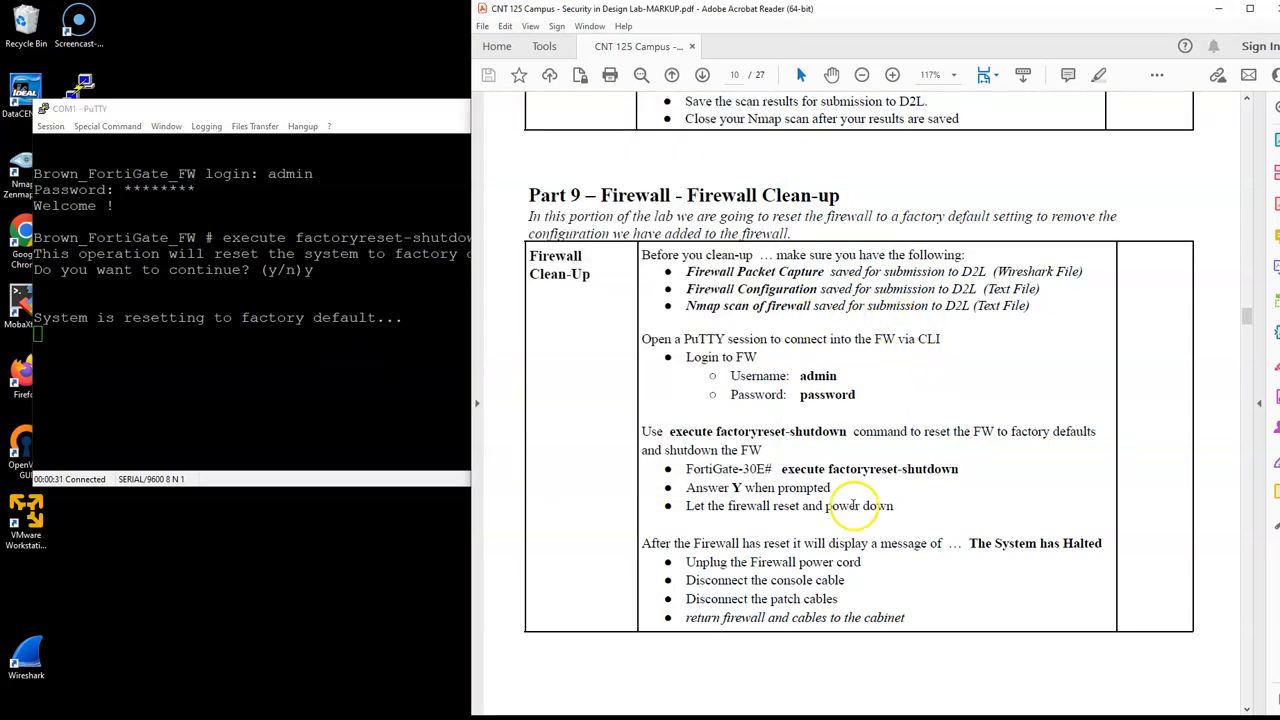